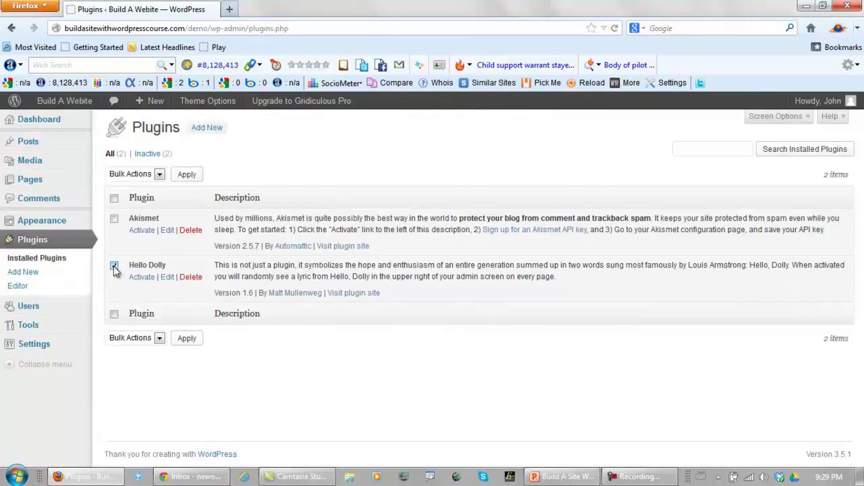
- Delete the Hello Dolly plugin along with its files and activate the Akismet plugin
click(190, 278)
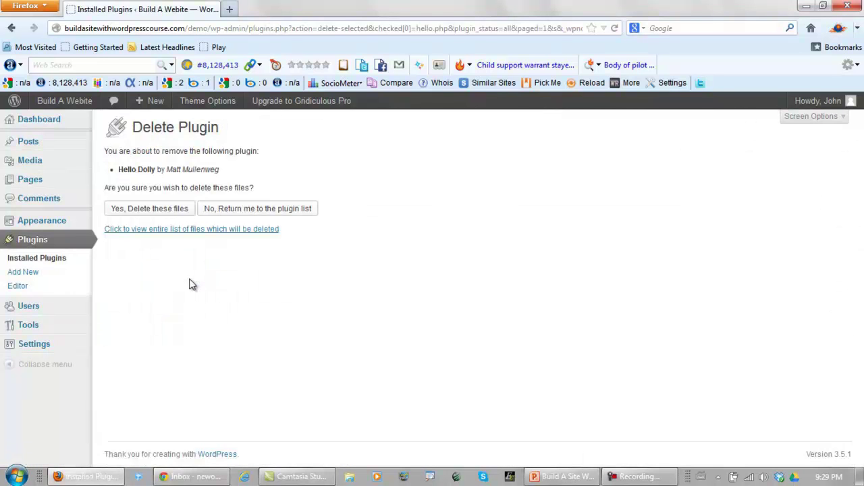
click(168, 211)
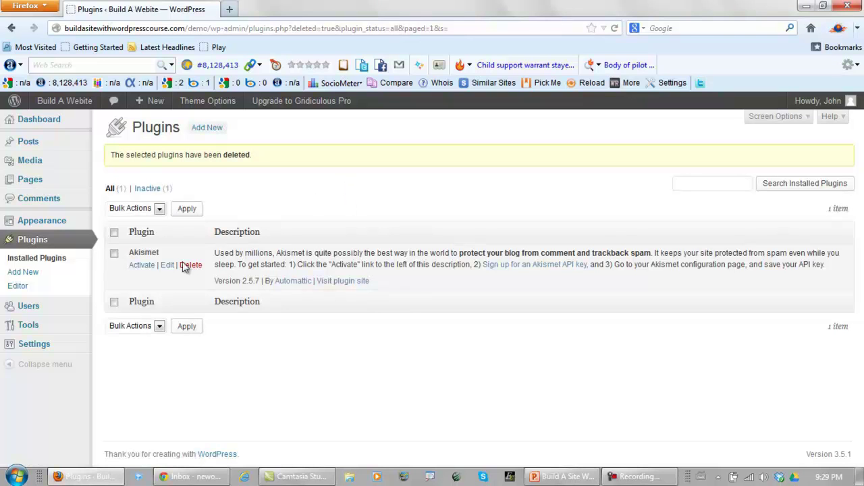
click(142, 267)
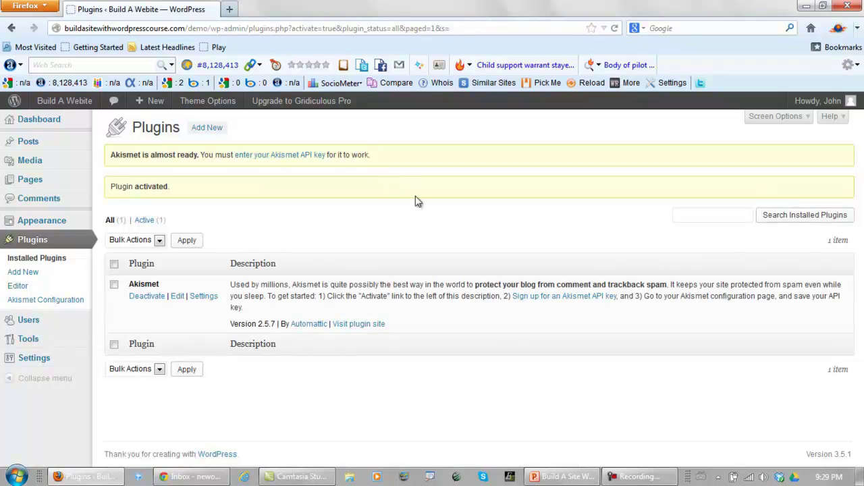
- Begin signing up for an Akismet API key on the Personal plan, choosing to use an existing WordPress.com account
click(560, 297)
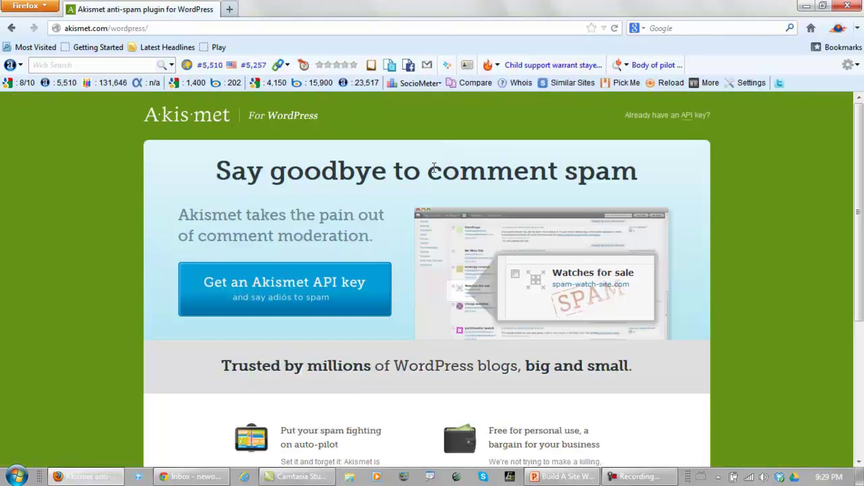
click(260, 282)
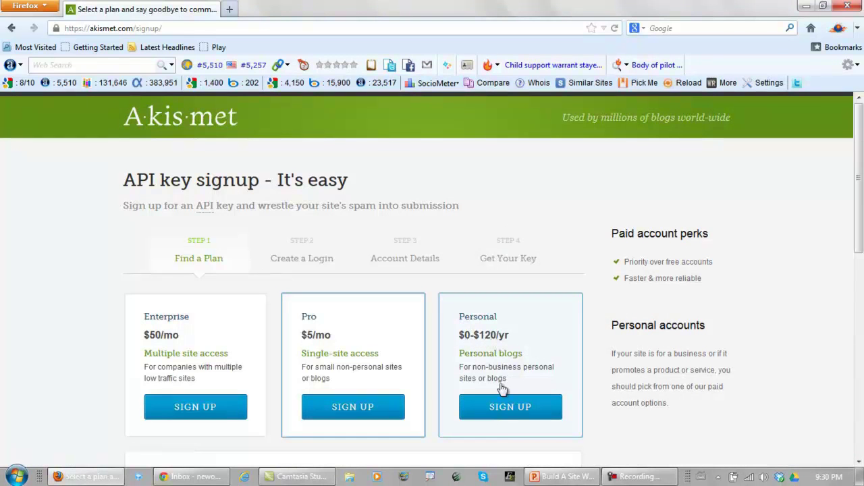
click(501, 413)
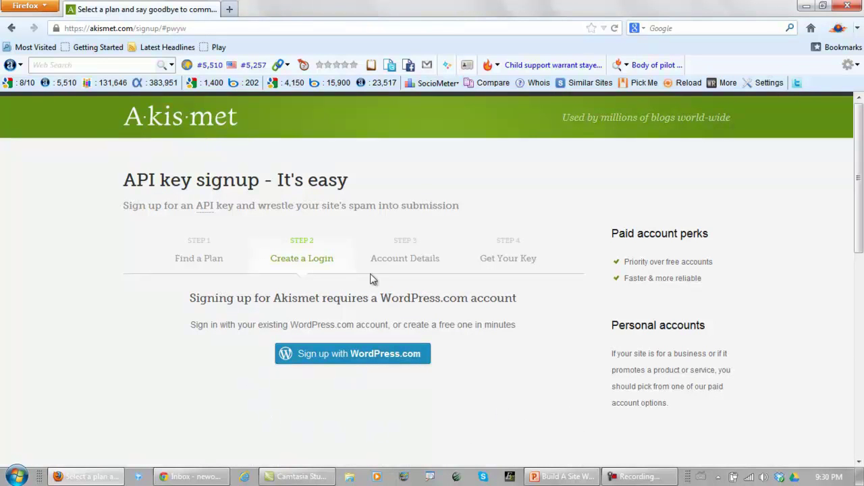
click(344, 360)
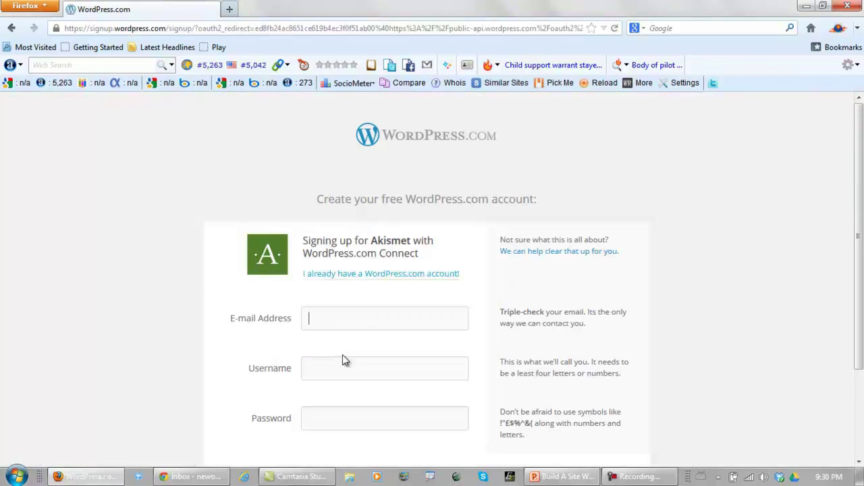
scroll(162, 255, down, 1)
scroll(162, 255, down, 2)
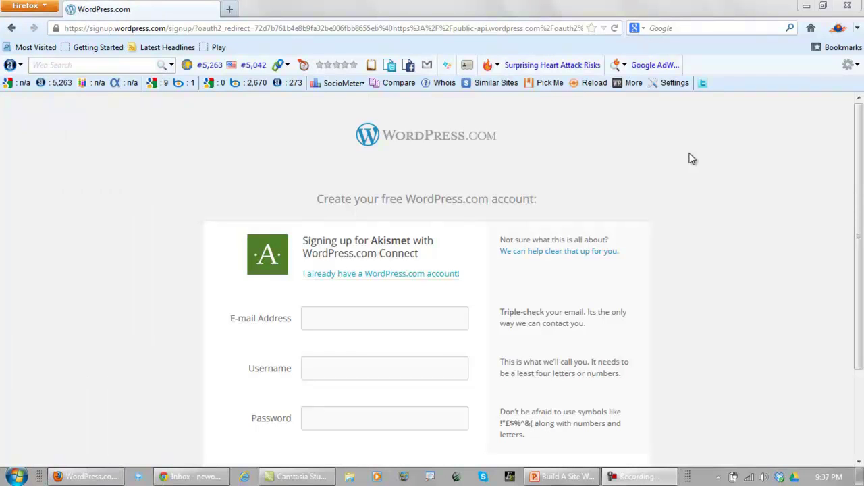
click(341, 277)
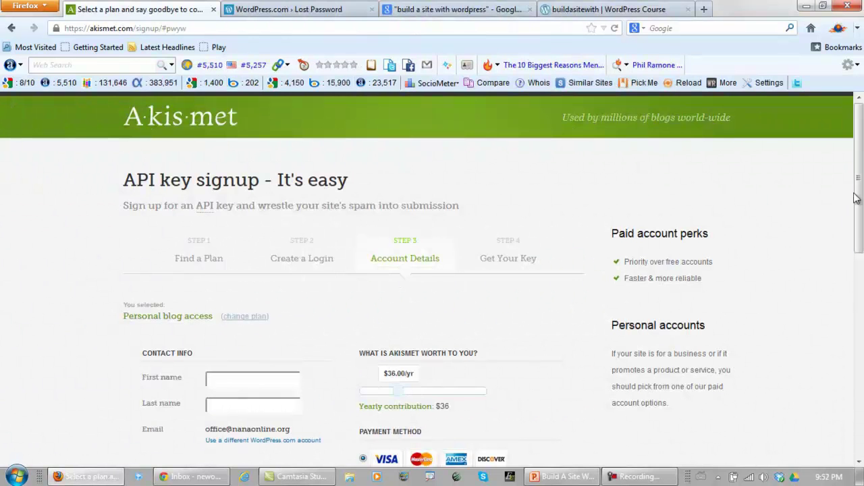
- Set the yearly Akismet contribution to $0 and fill in the account holder's first and last name
drag(858, 175, 859, 272)
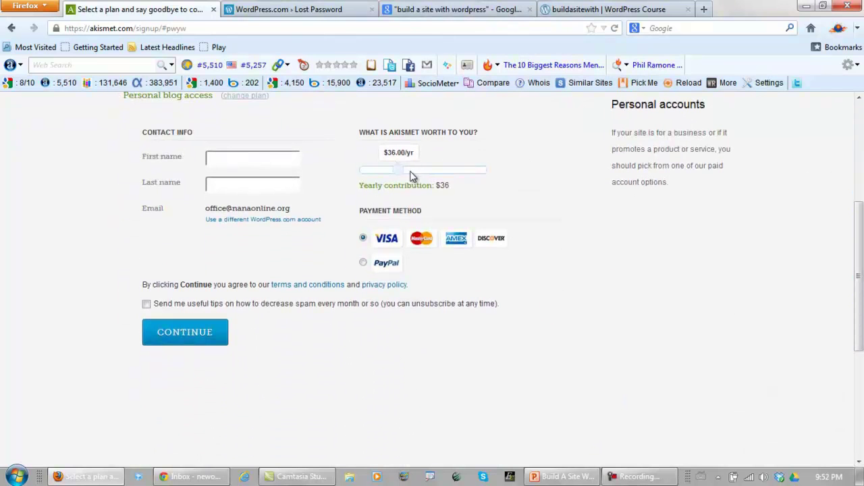
drag(399, 170, 342, 183)
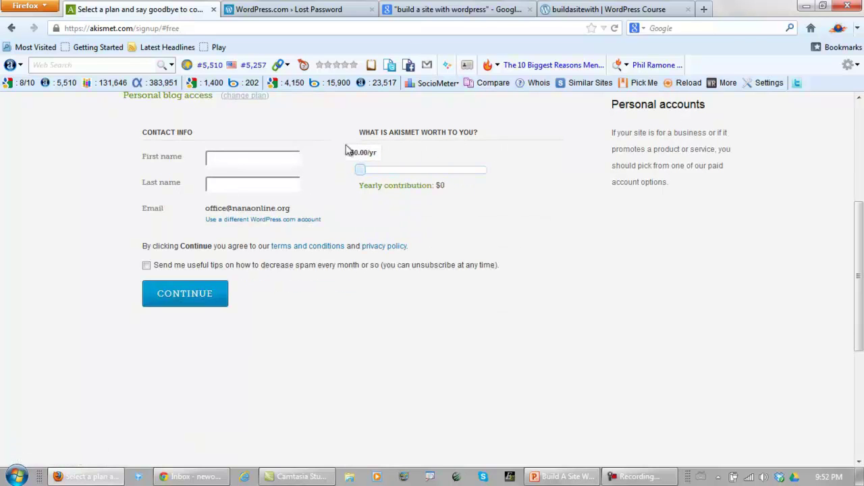
click(261, 159)
click(262, 158)
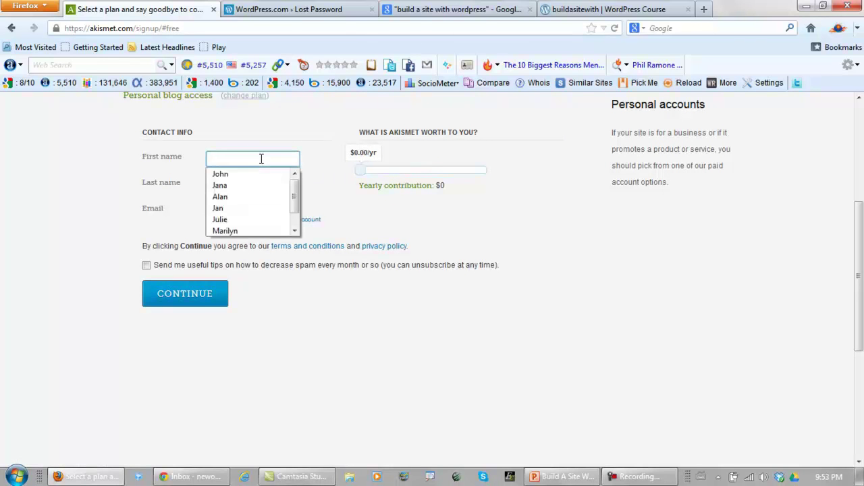
click(244, 171)
click(246, 181)
click(246, 183)
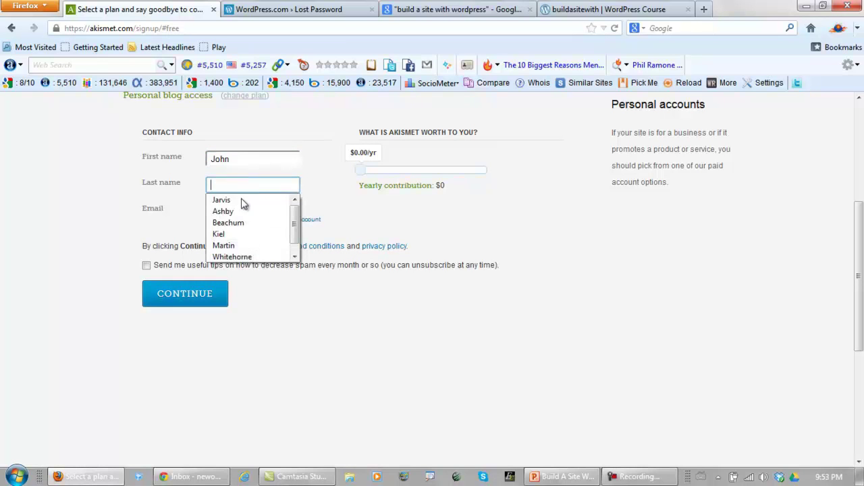
click(240, 202)
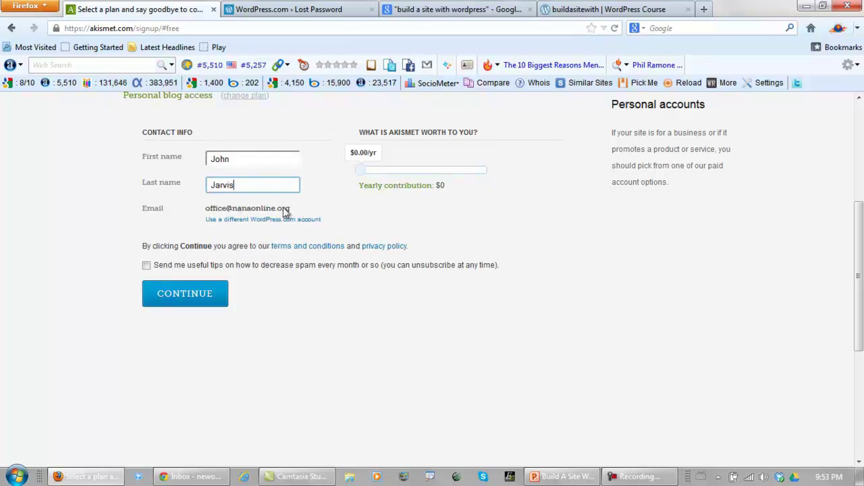
- Submit the Akismet account details and return to the WordPress site's Akismet configuration
drag(301, 211, 208, 208)
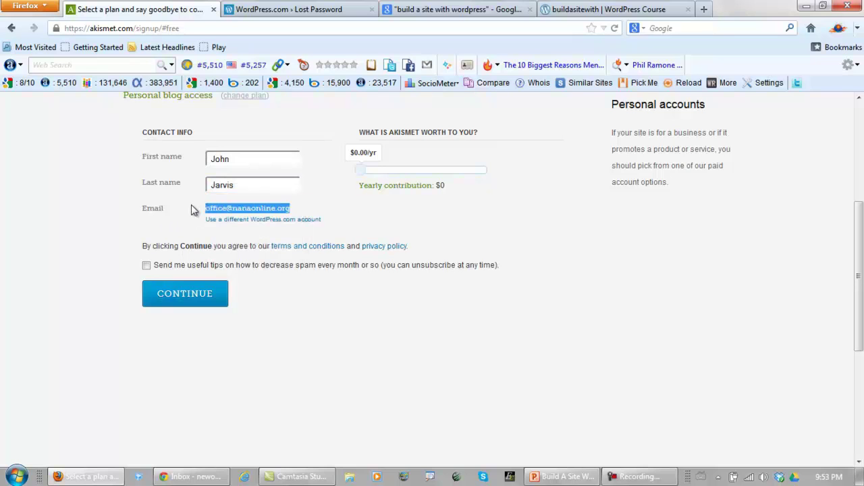
click(192, 209)
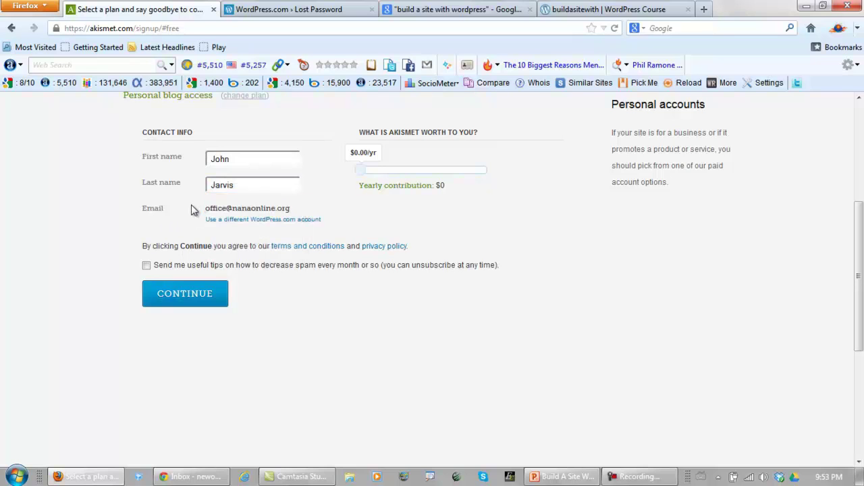
click(185, 295)
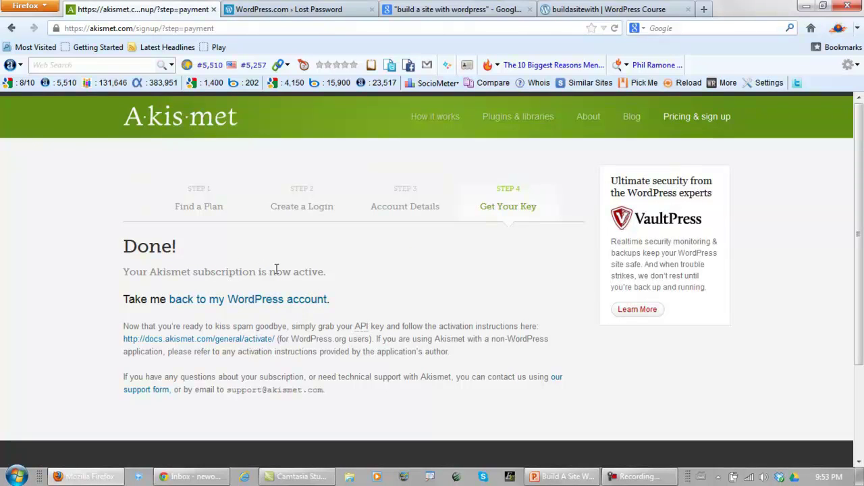
click(262, 301)
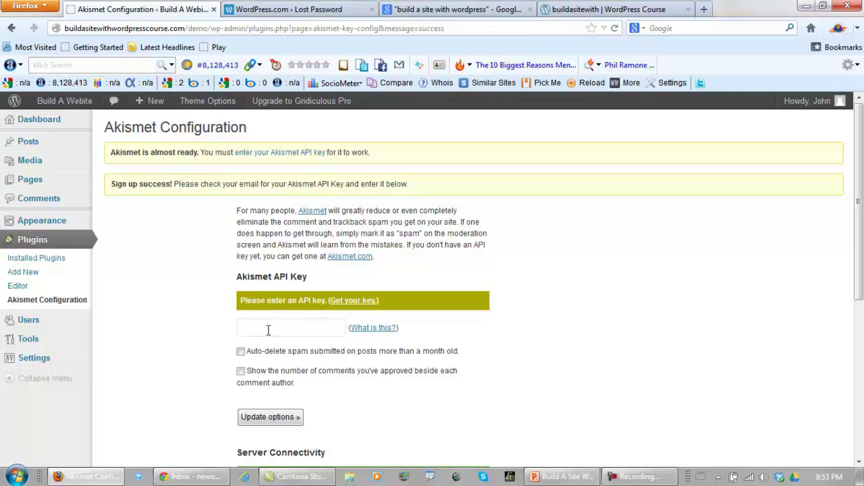
- Enable auto-deleting spam on posts over a month old and showing the approved comment count beside each comment author
scroll(204, 274, down, 2)
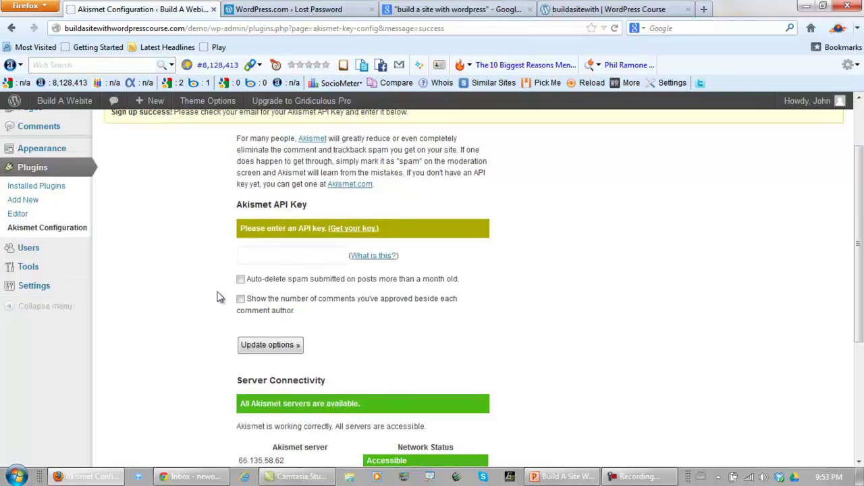
click(240, 280)
click(239, 300)
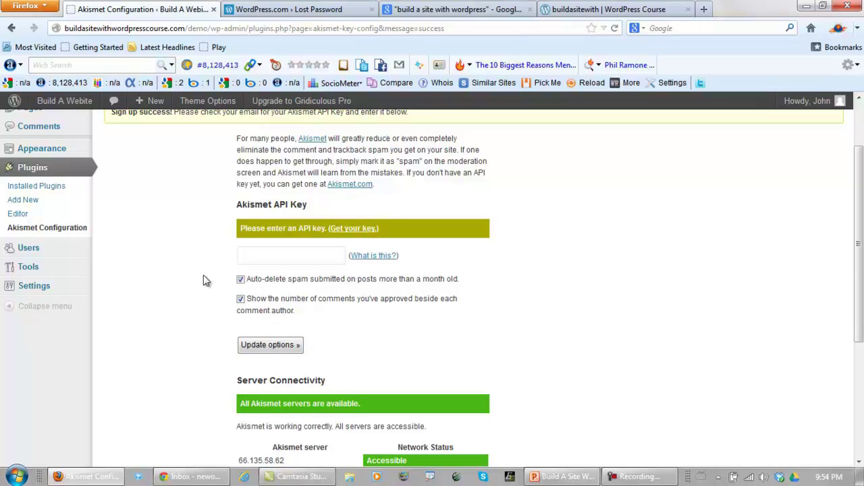
scroll(153, 261, up, 2)
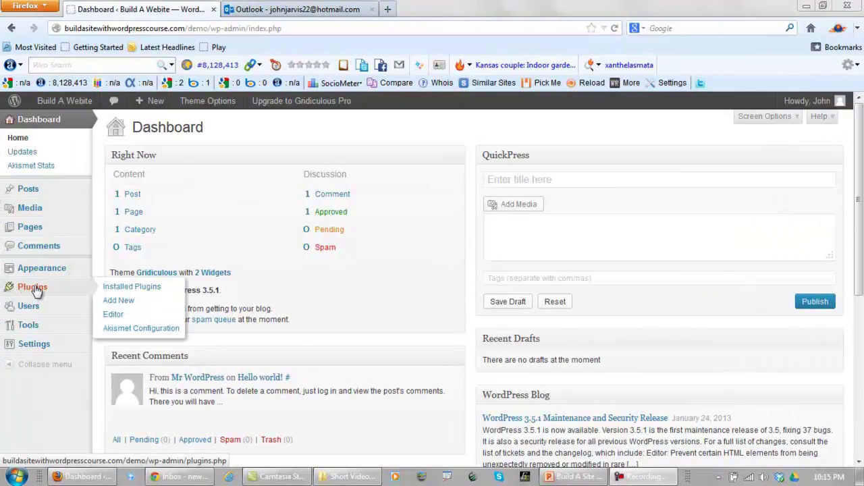
- Find the All in One SEO Pack plugin in the plugin directory, then install and activate it
mouse_move(81, 288)
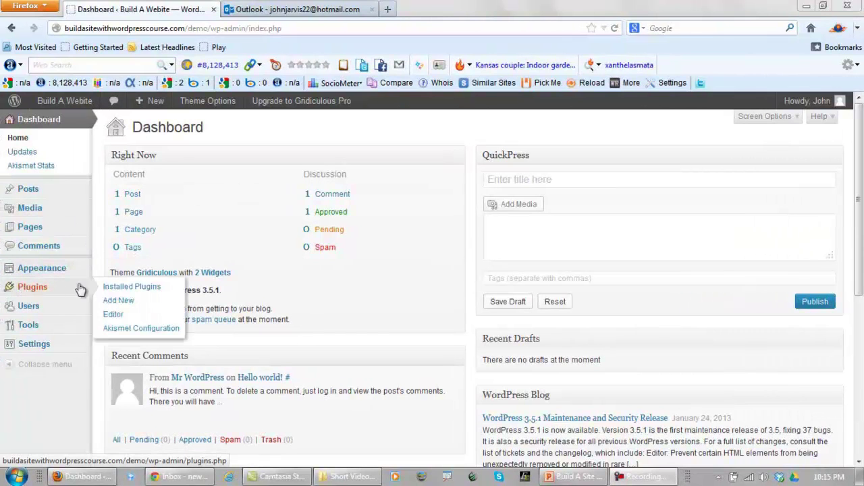
click(124, 301)
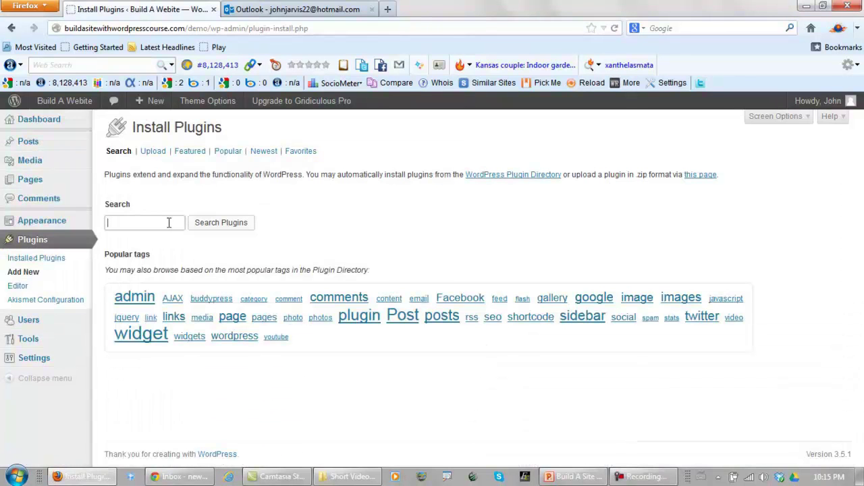
text(all)
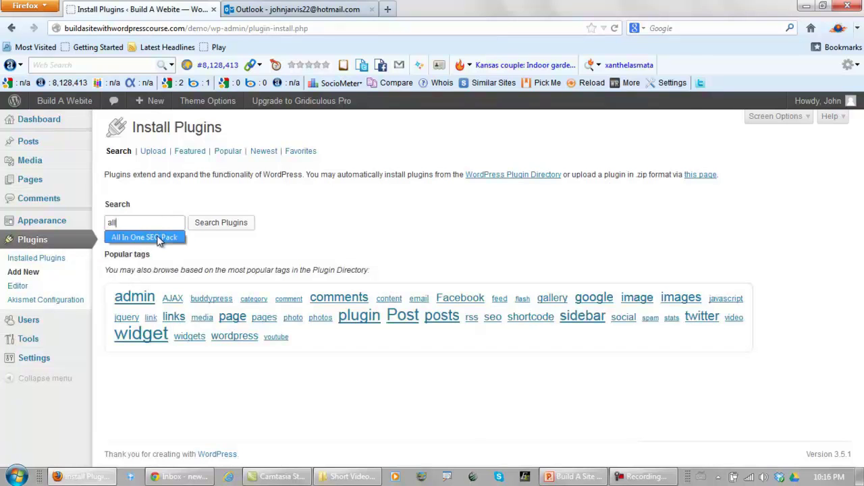
click(158, 237)
click(207, 228)
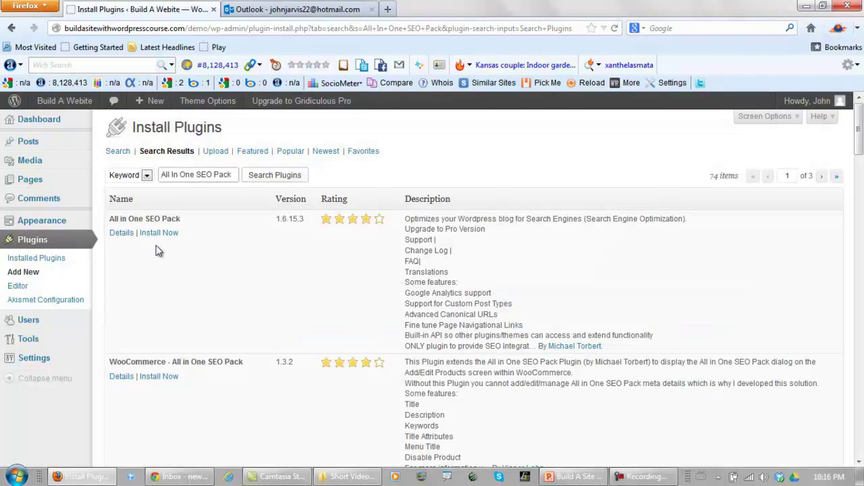
click(158, 234)
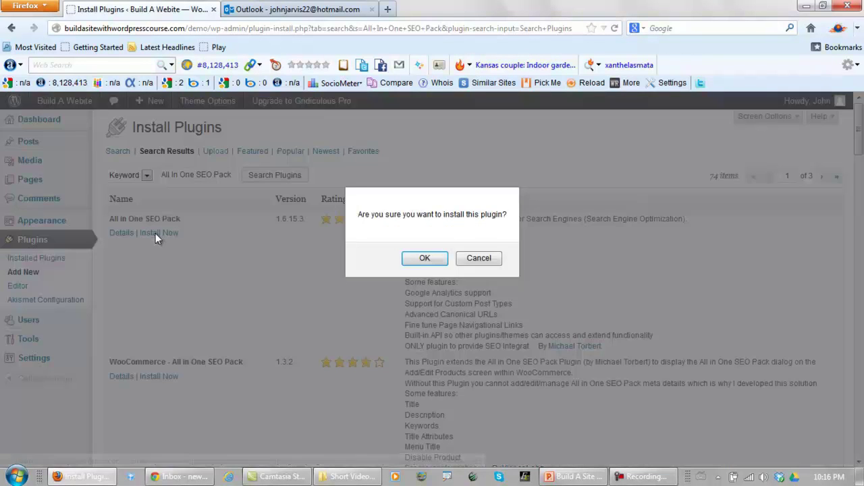
click(423, 260)
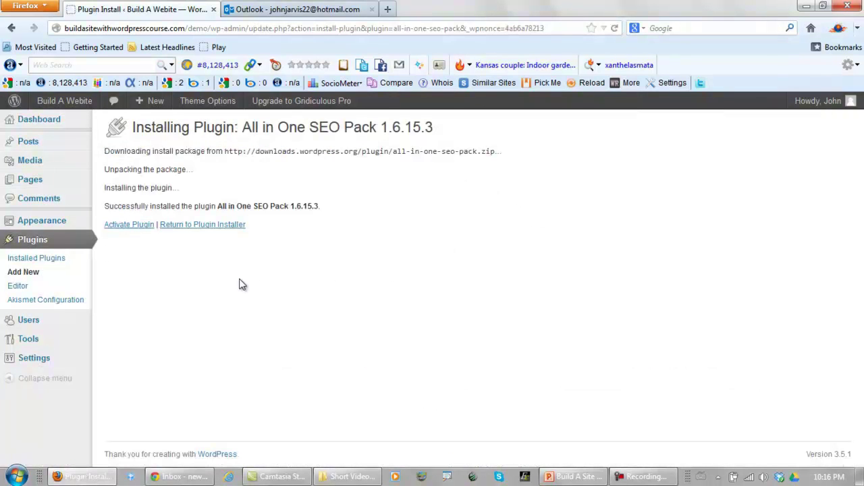
click(129, 225)
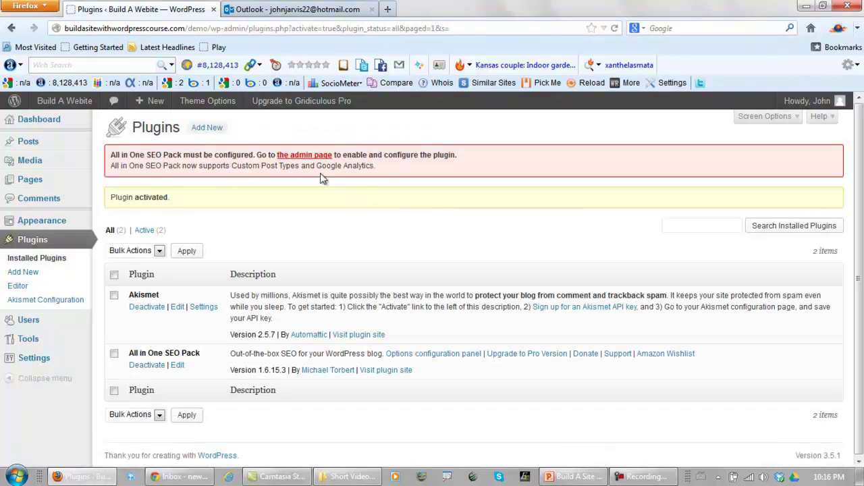
- Open the All in One SEO Pack options and set the plugin status to Enabled
click(304, 156)
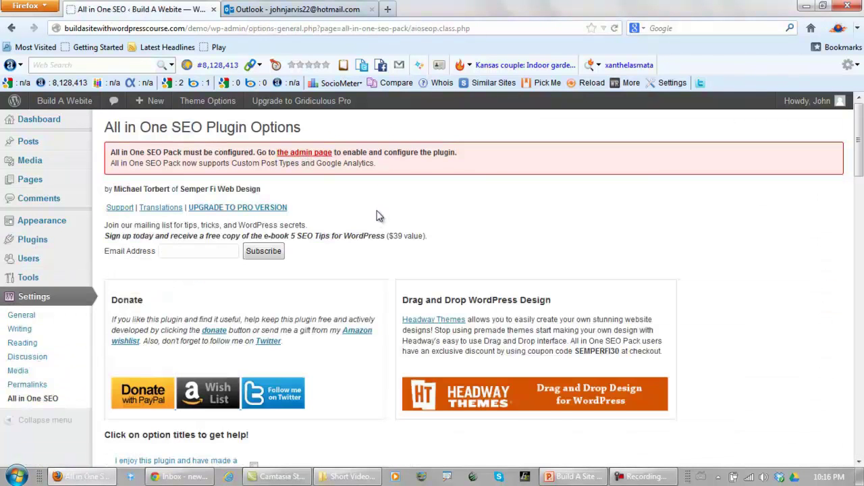
scroll(376, 213, down, 6)
scroll(368, 216, down, 2)
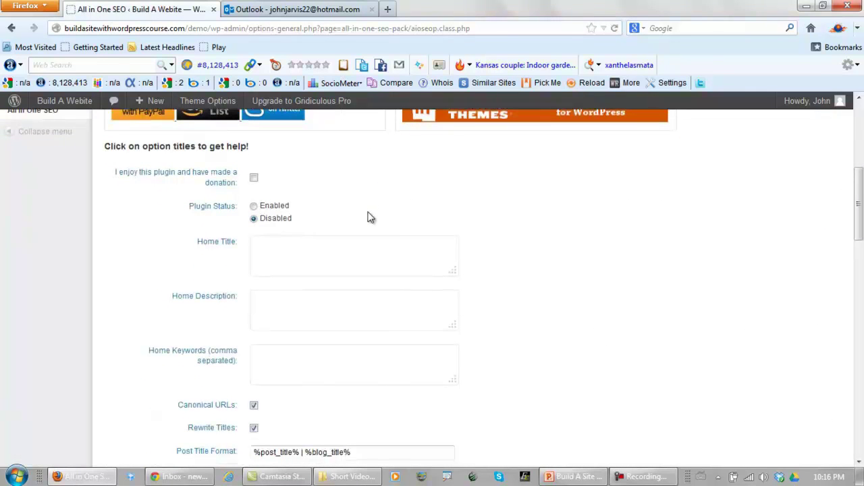
click(254, 206)
- Turn on noindex for archives and tag archives, and save the All in One SEO options
scroll(328, 191, down, 2)
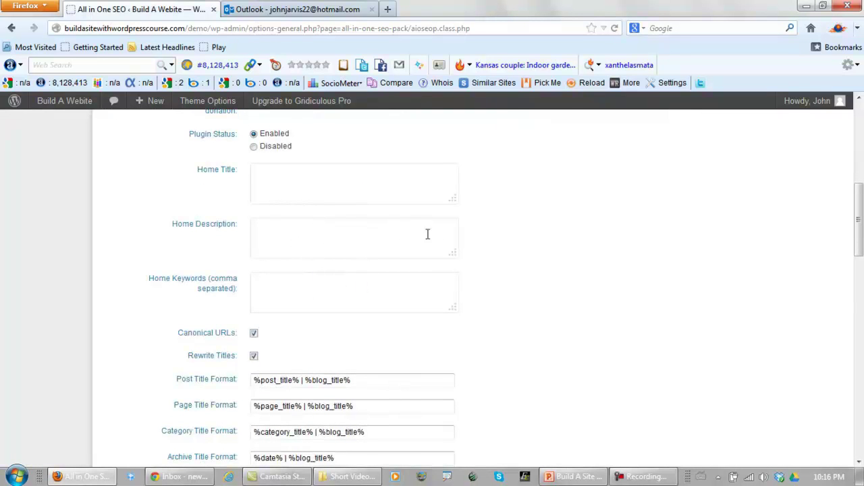
scroll(484, 229, down, 10)
scroll(494, 229, down, 4)
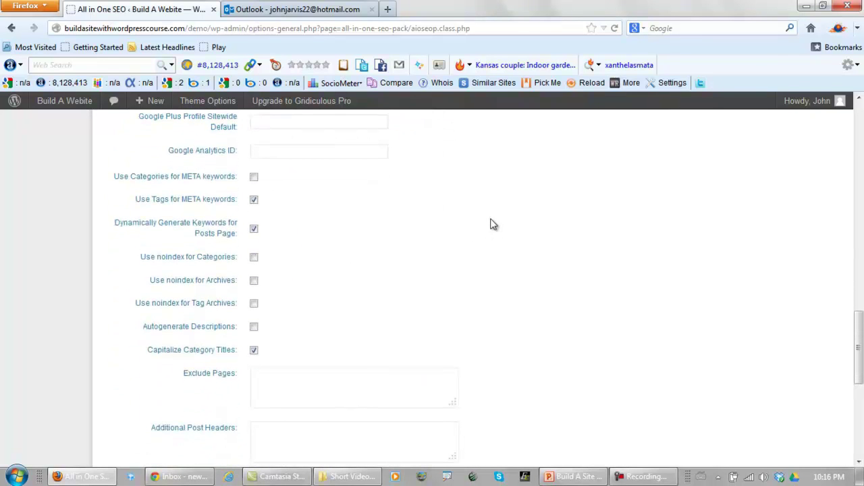
click(254, 282)
click(254, 304)
scroll(449, 280, down, 8)
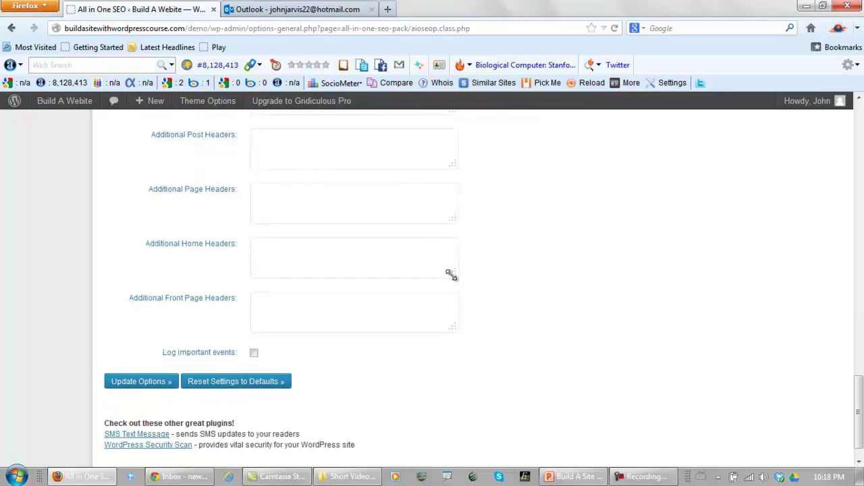
scroll(451, 274, down, 1)
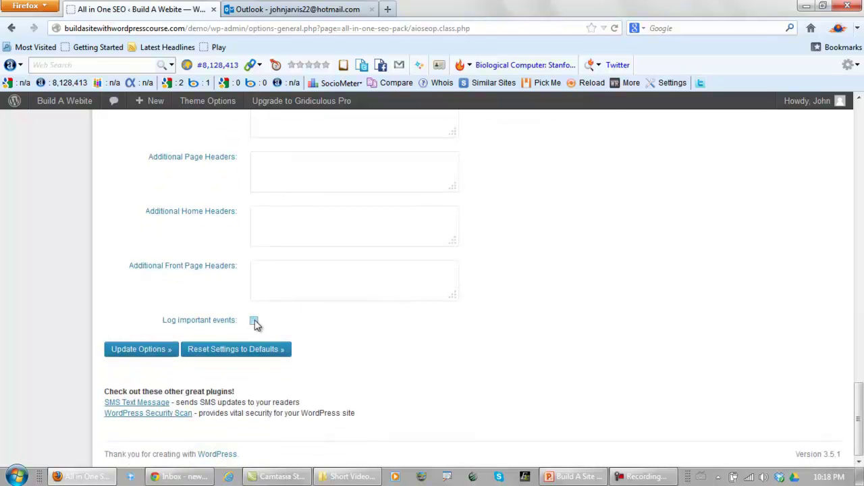
click(145, 351)
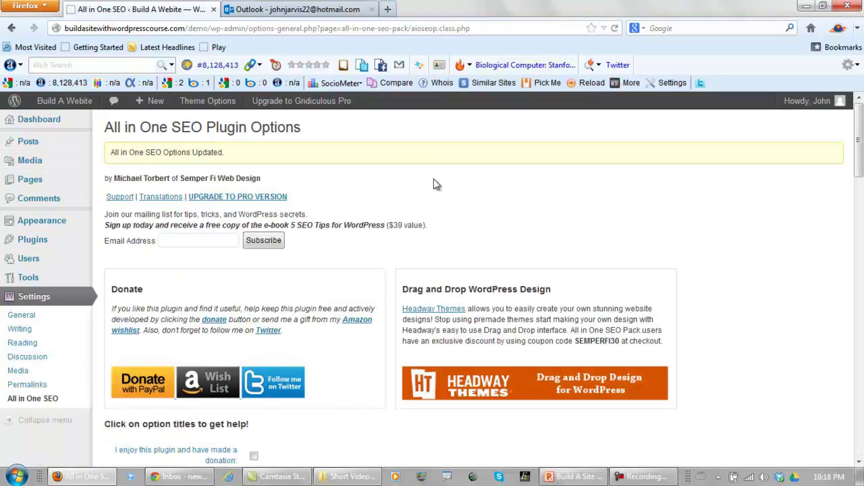
- Switch to Chrome, search Google for "Free Traffic Getting SEO Plugin" and open the mailing-list sign-up link on its installation page
click(29, 241)
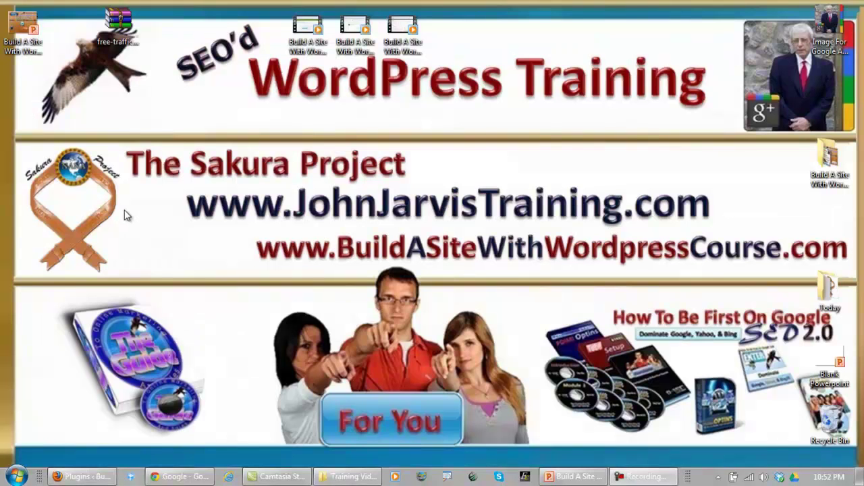
click(122, 41)
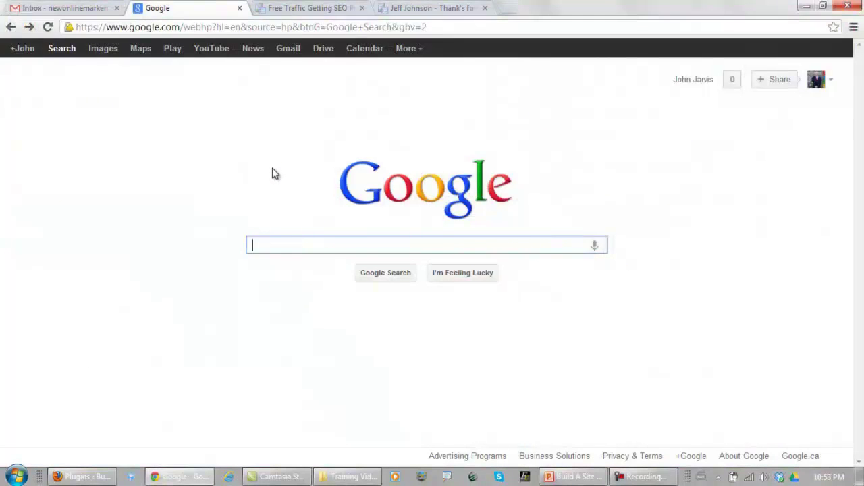
text(Free Traffic Getting SEO Plugin)
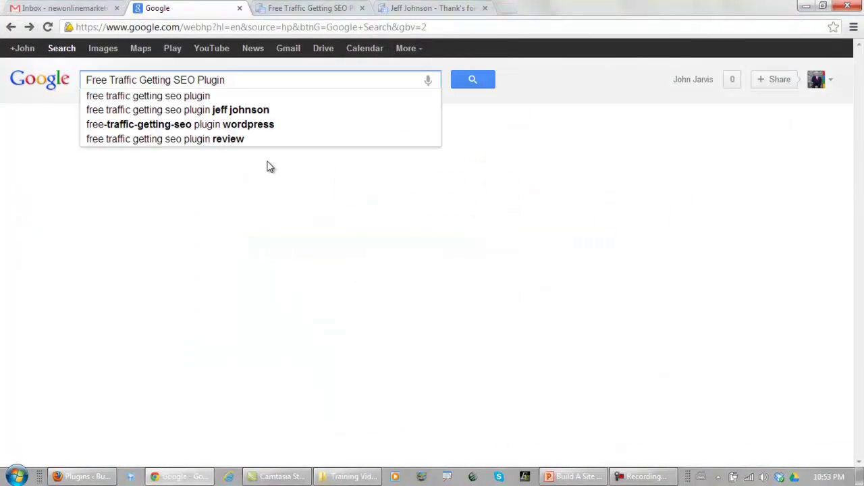
click(476, 81)
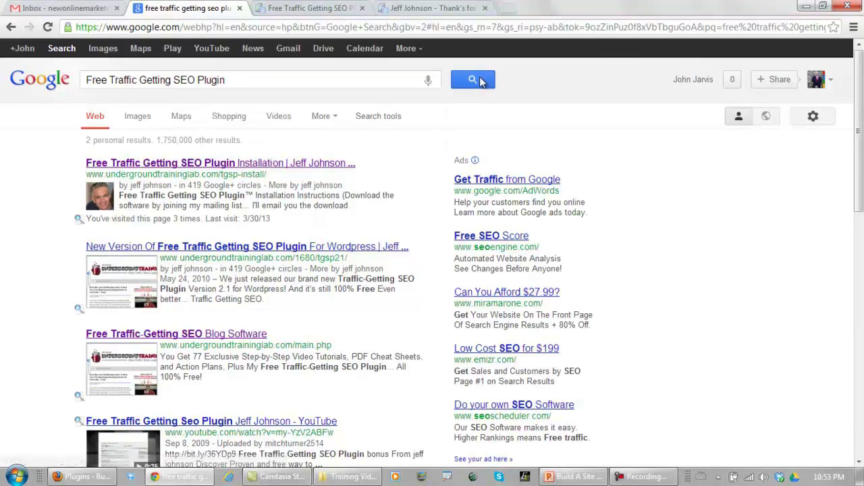
click(182, 165)
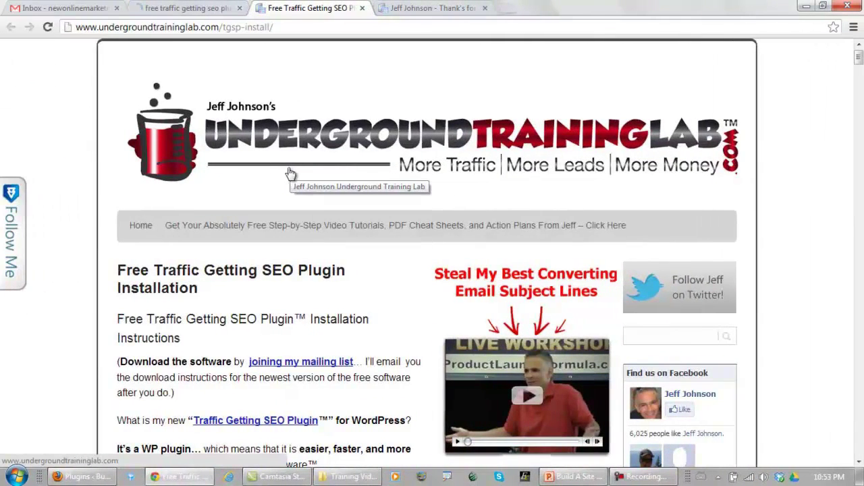
scroll(291, 173, down, 3)
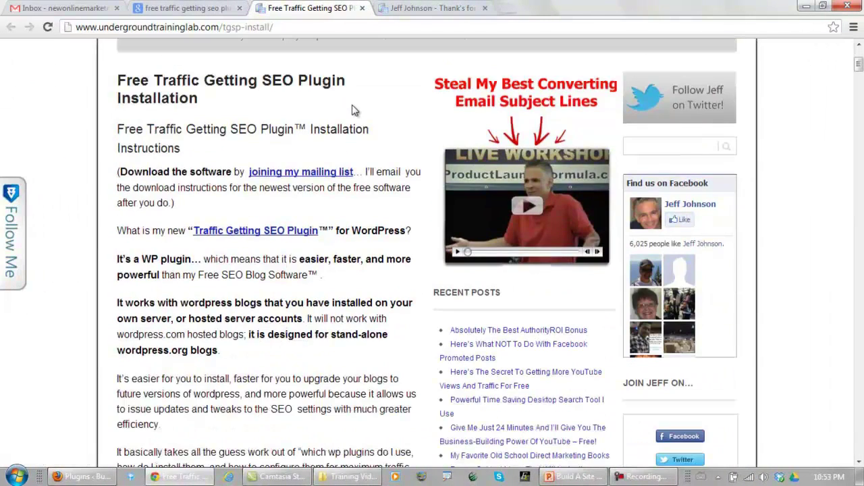
click(287, 177)
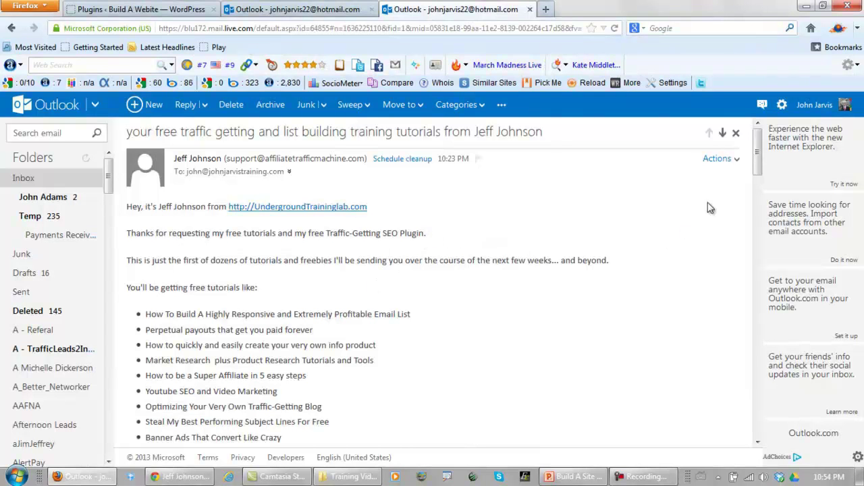
- Switch to Outlook in Firefox and read the welcome email's notes on the Traffic-Getting SEO Plugin and future emails
drag(757, 149, 760, 202)
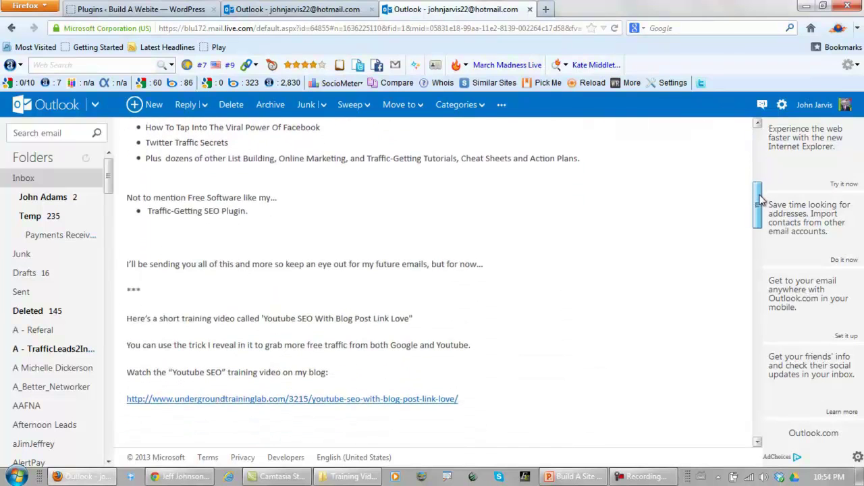
drag(249, 217, 152, 197)
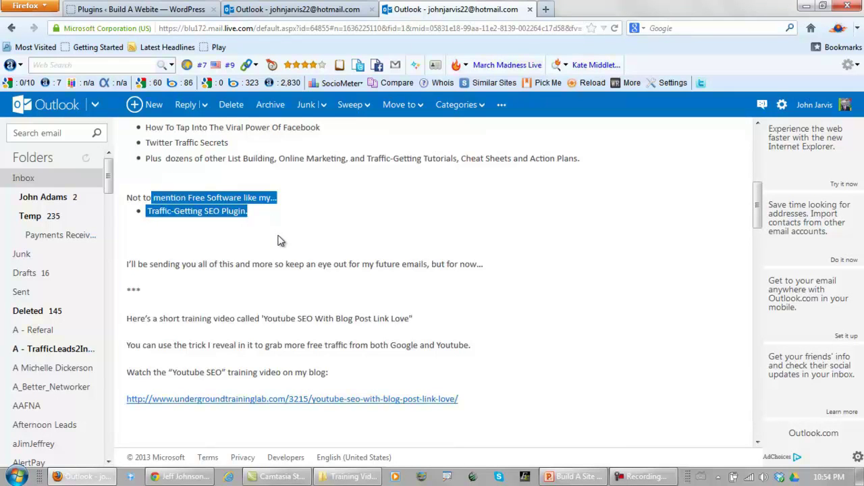
drag(129, 264, 462, 264)
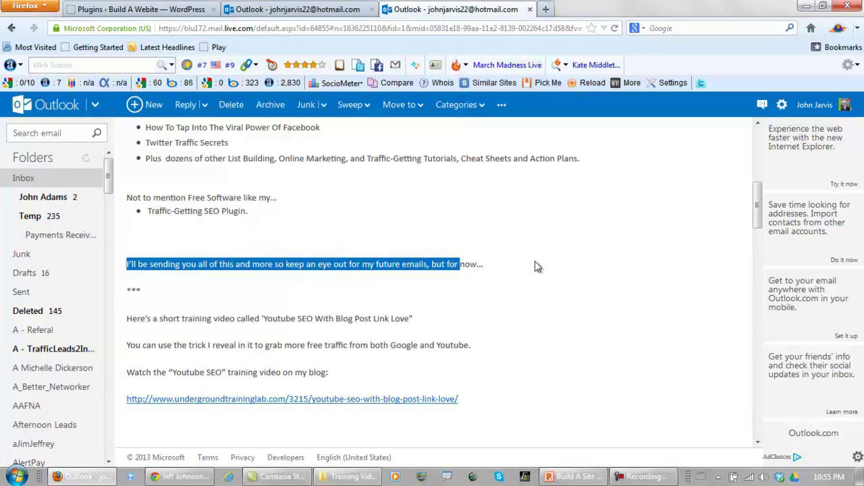
scroll(542, 275, down, 2)
scroll(544, 279, down, 1)
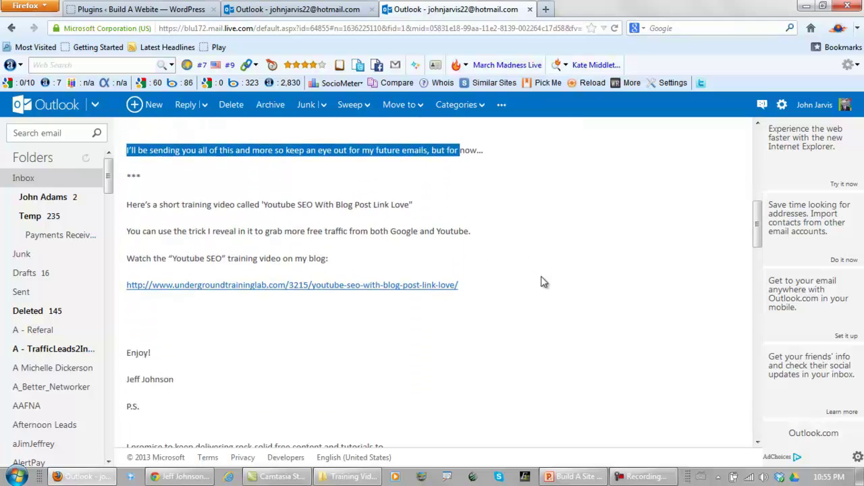
scroll(542, 280, up, 5)
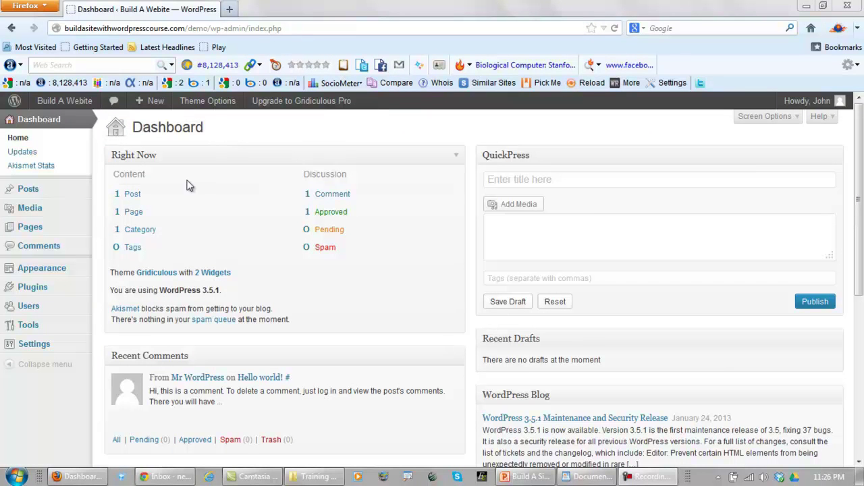
- In WordPress, upload the desktop archive free-traffic-getting-seo-2.1.1 as a new plugin, then install and activate it
mouse_move(29, 290)
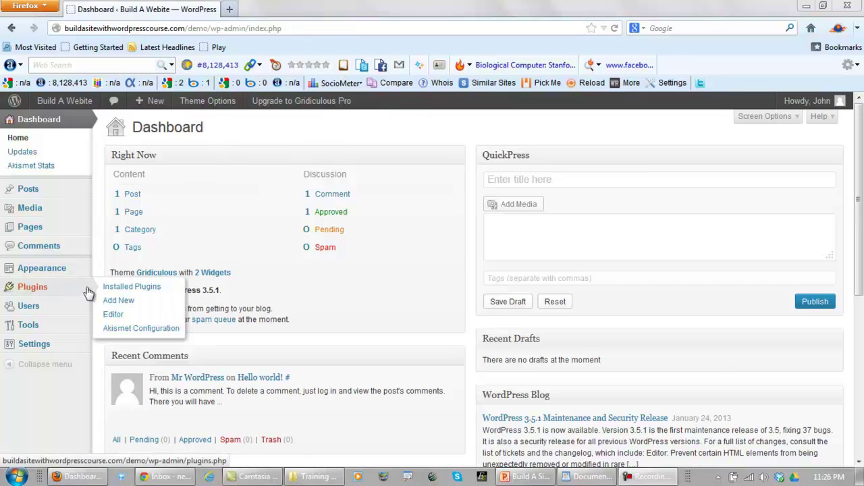
click(119, 304)
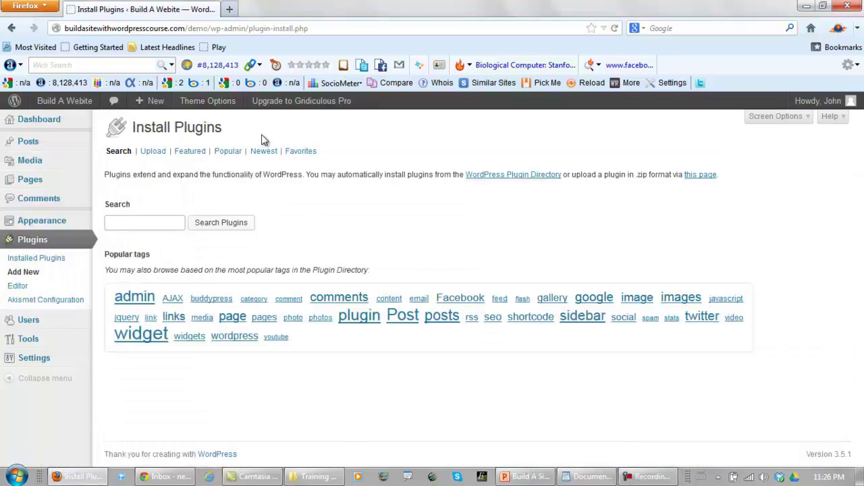
click(155, 152)
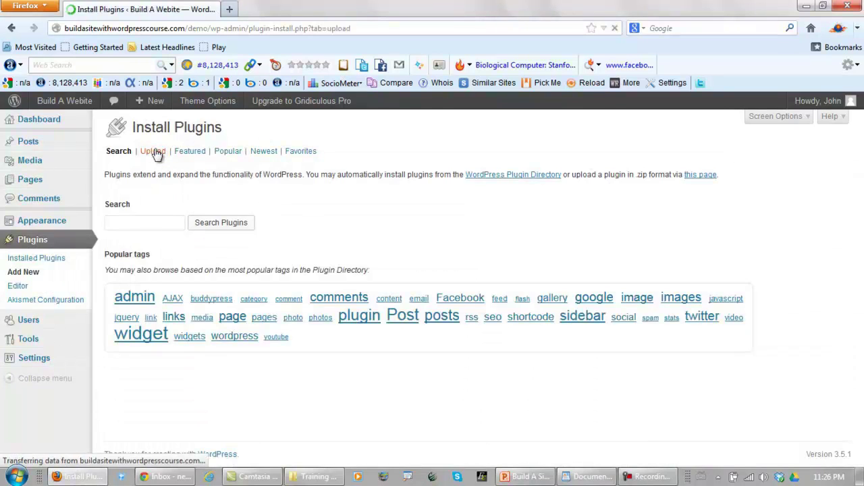
click(211, 221)
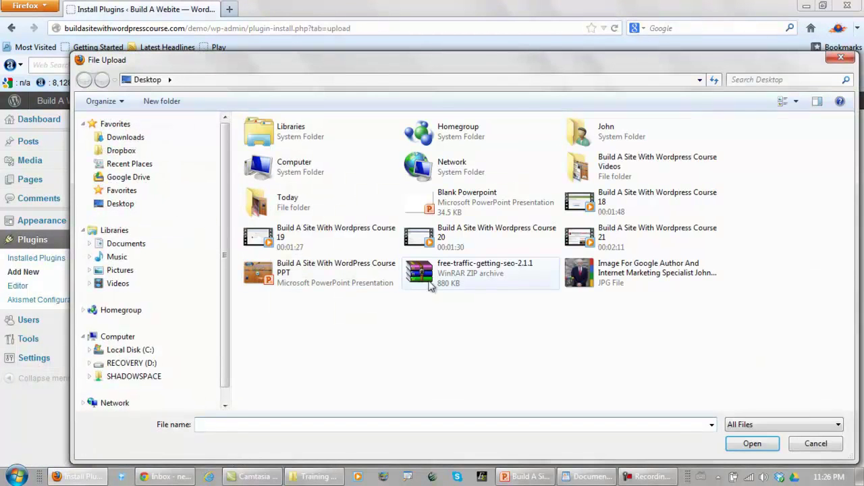
click(440, 278)
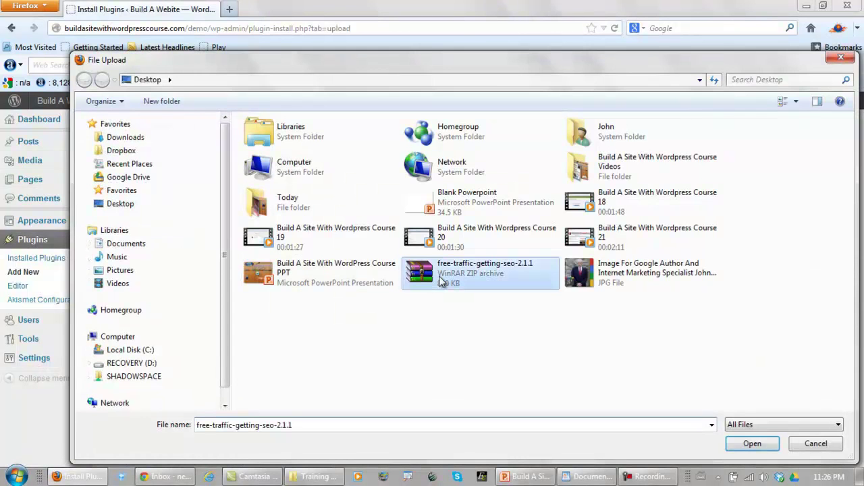
click(751, 443)
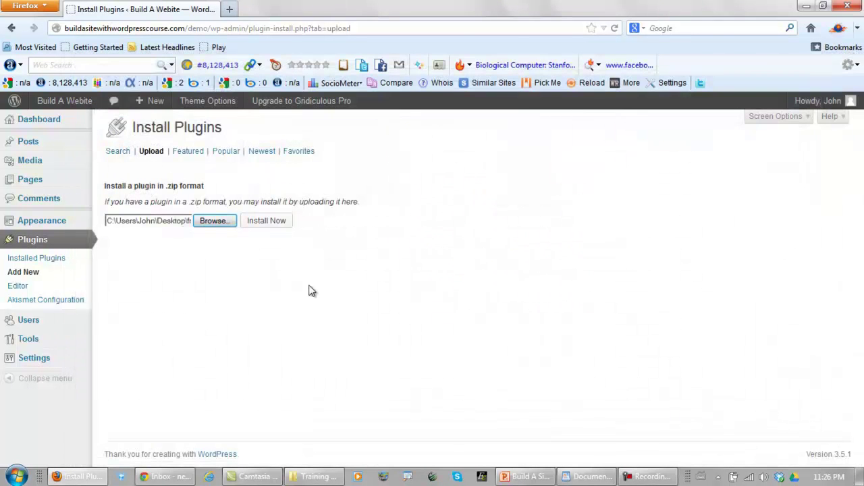
click(267, 224)
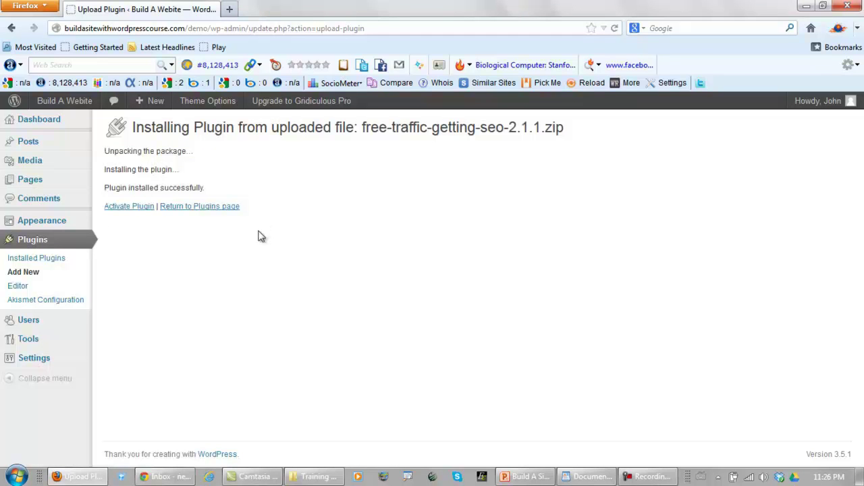
click(129, 208)
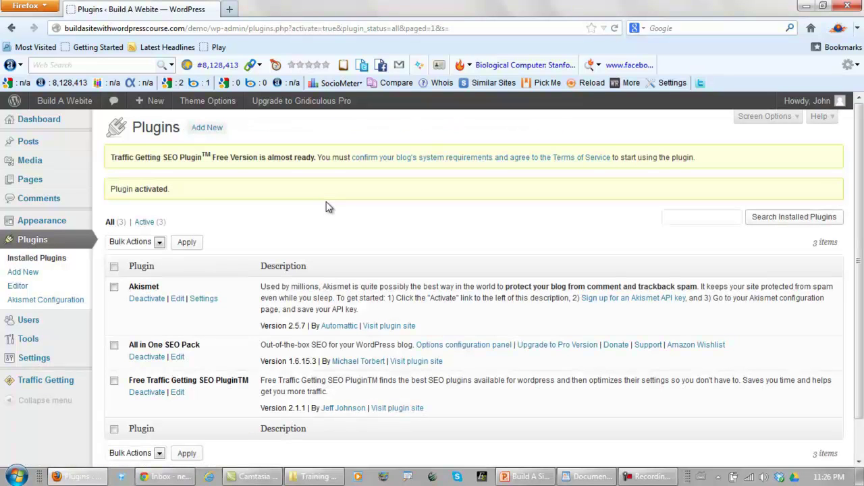
- Confirm the Traffic Getting SEO Plugin's system requirements, agree to the Company Terms of Service and proceed to optimize the blog
click(418, 161)
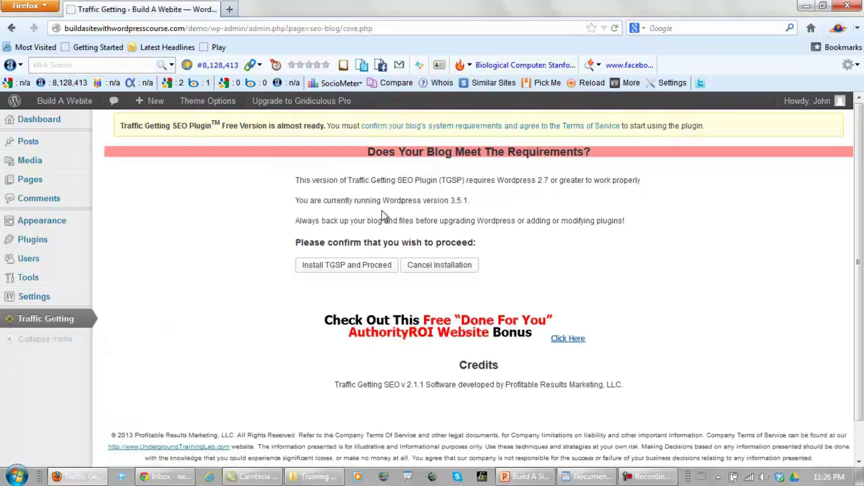
click(344, 270)
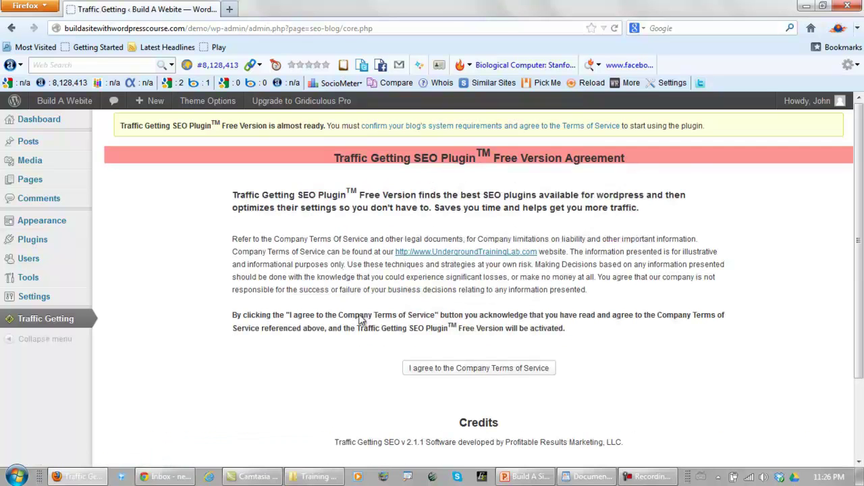
click(486, 370)
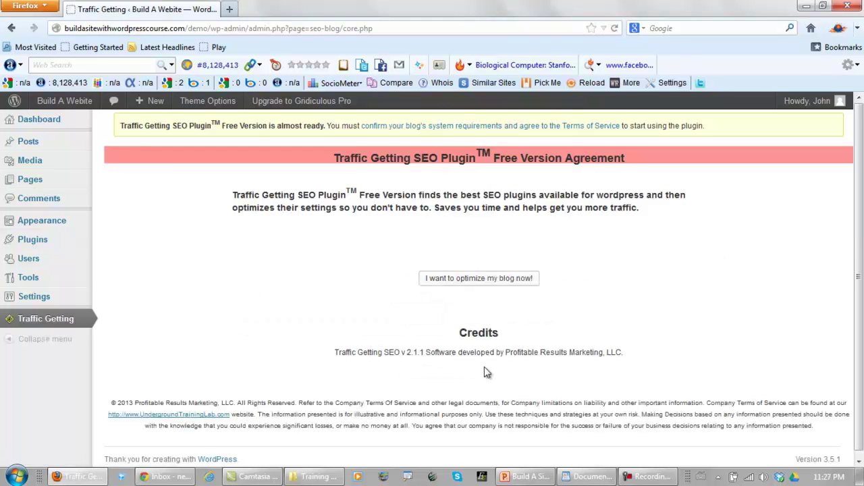
click(469, 280)
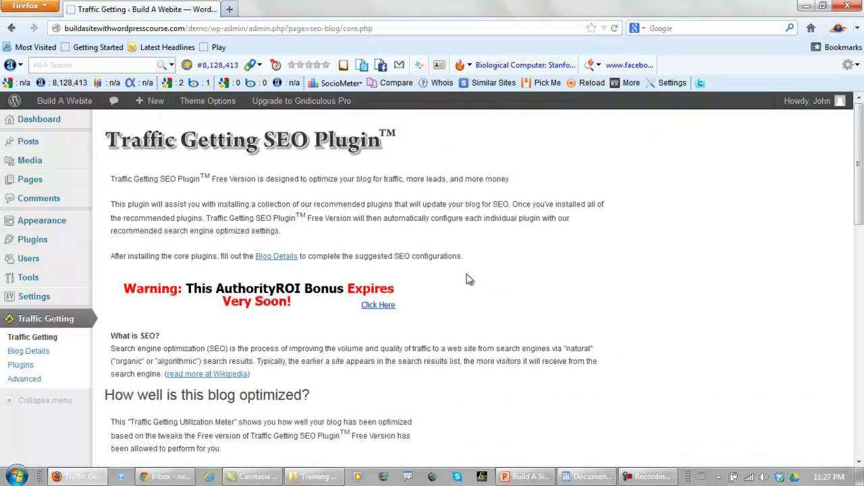
- Apply the plugin's blog tweaks and compare the Traffic Getting Utilization Meter before and after
scroll(466, 249, down, 12)
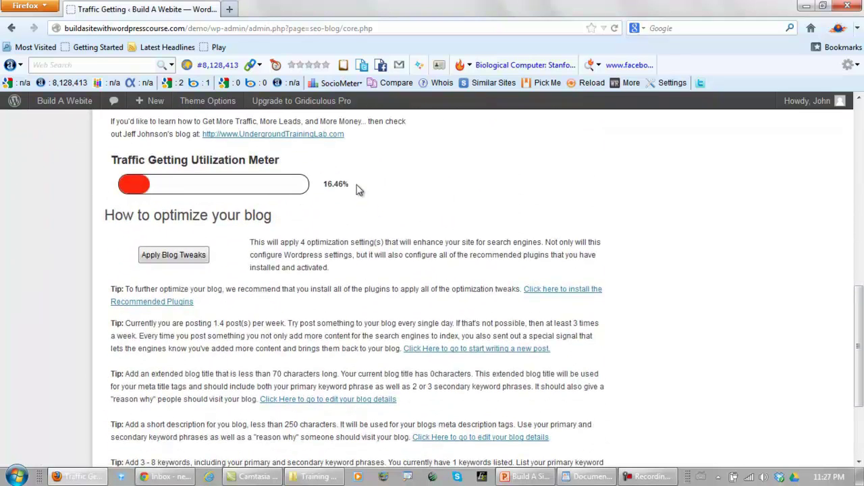
drag(353, 185, 326, 183)
click(161, 259)
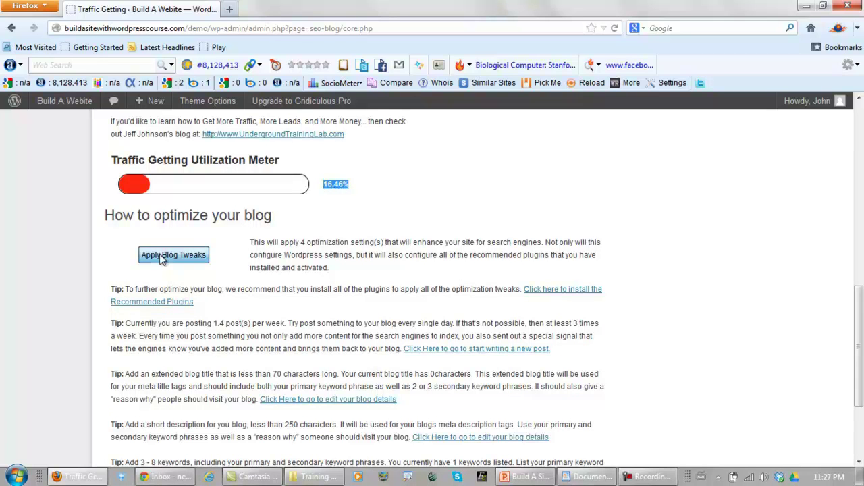
click(582, 261)
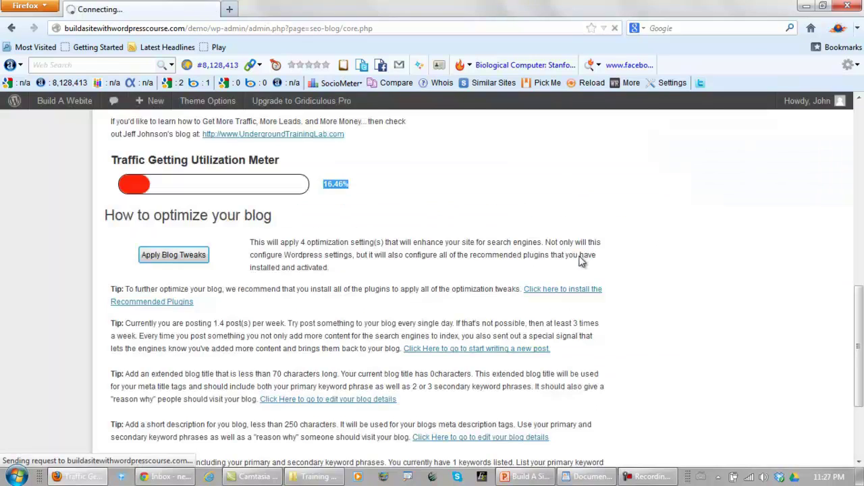
scroll(364, 230, down, 9)
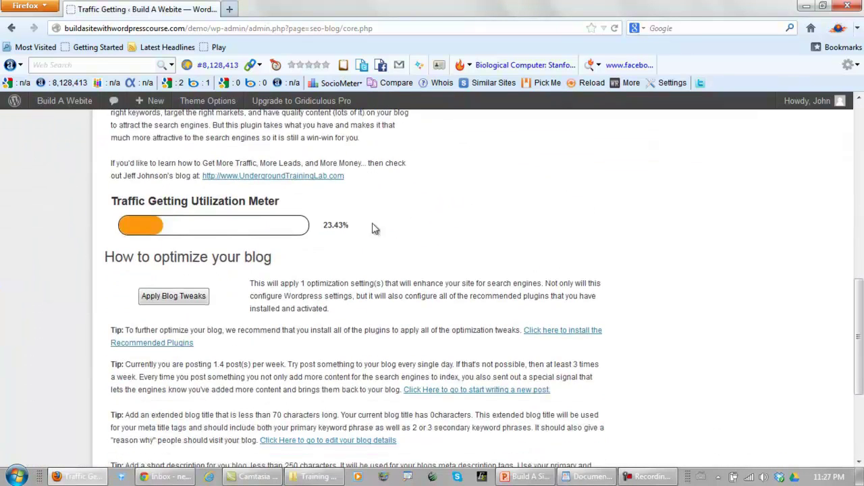
drag(360, 232, 330, 233)
- From the recommended plugins page, open the install pages for Google Sitemap Generator, Sociable, Ping Optimizer and Google Analyticator in separate browser tabs
click(549, 334)
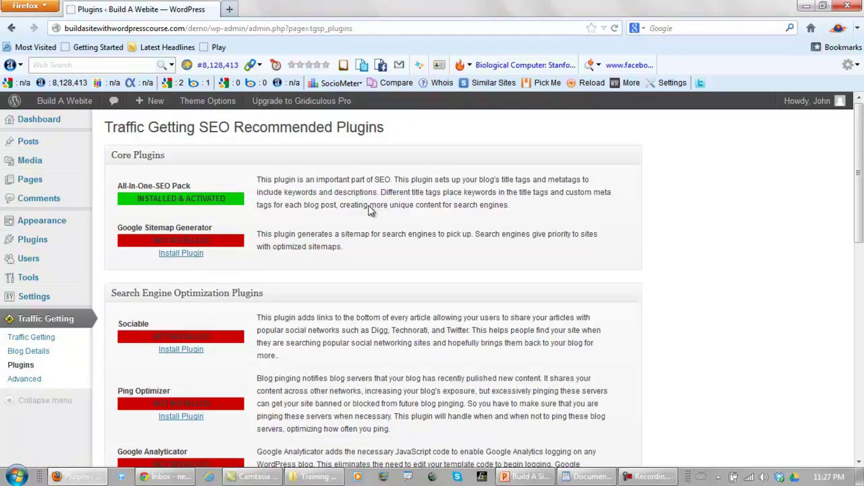
drag(858, 165, 859, 210)
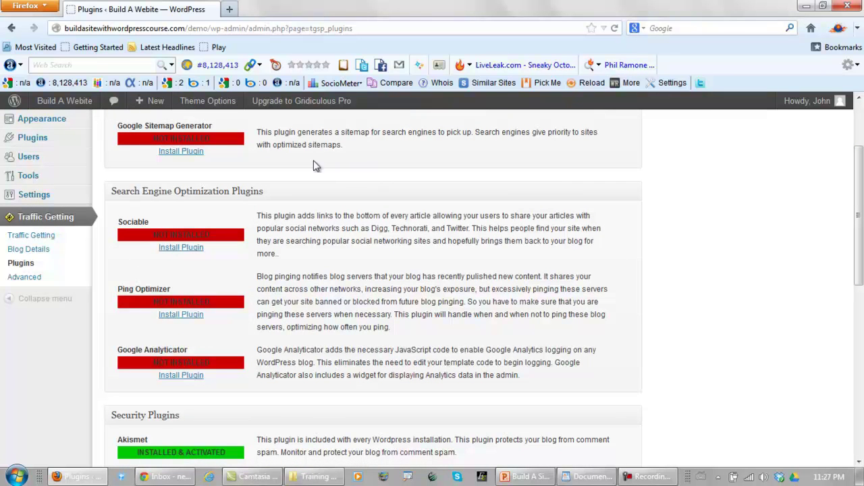
right_click(180, 154)
click(238, 163)
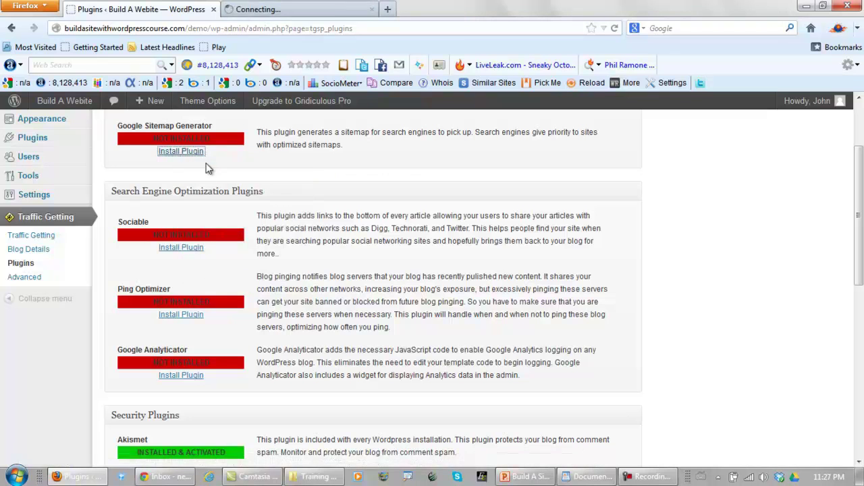
right_click(190, 252)
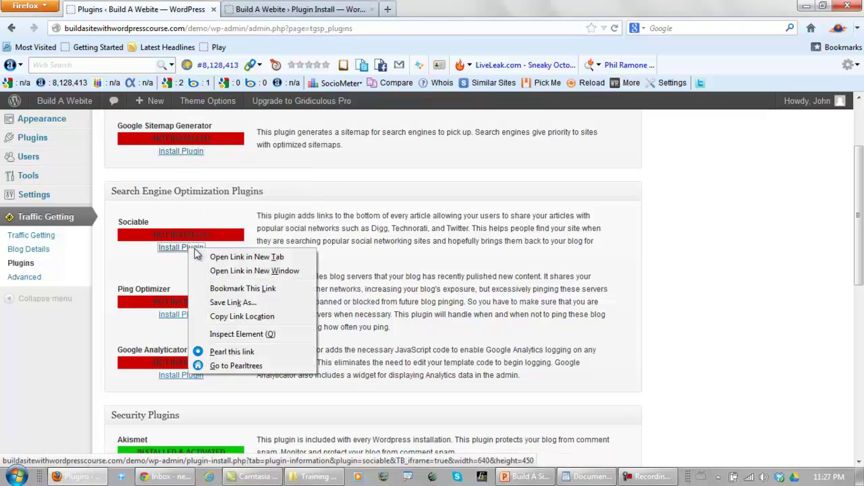
click(221, 261)
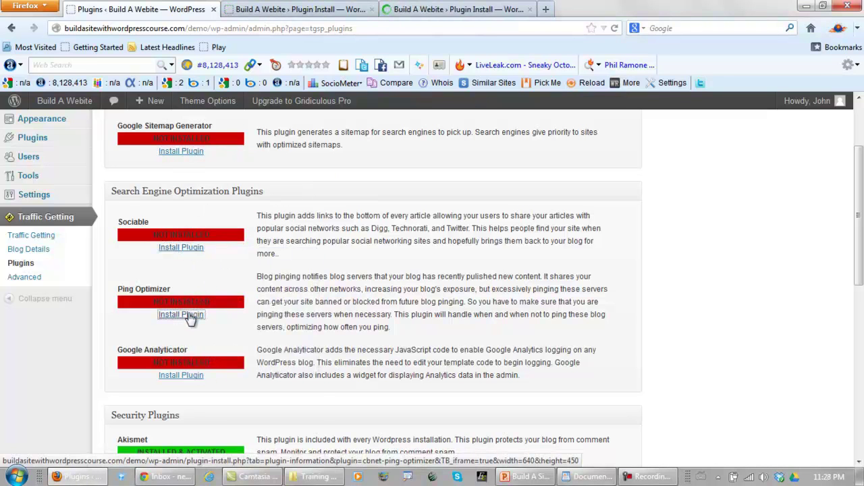
right_click(189, 315)
click(238, 327)
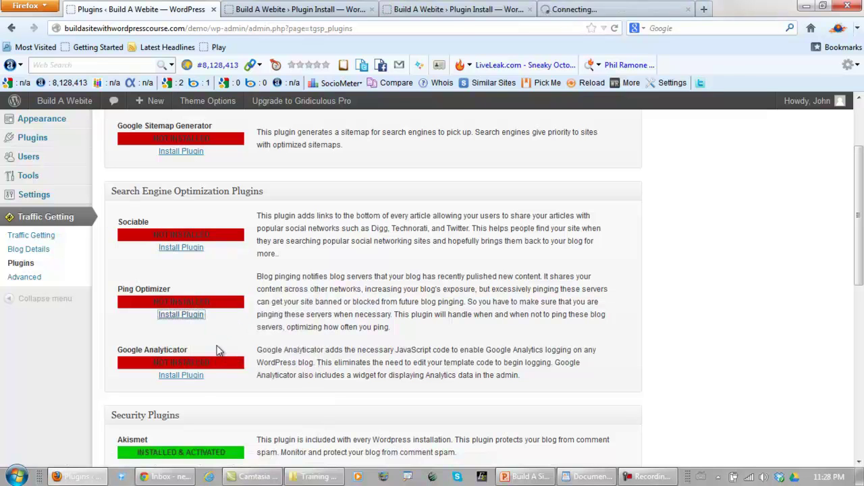
right_click(195, 379)
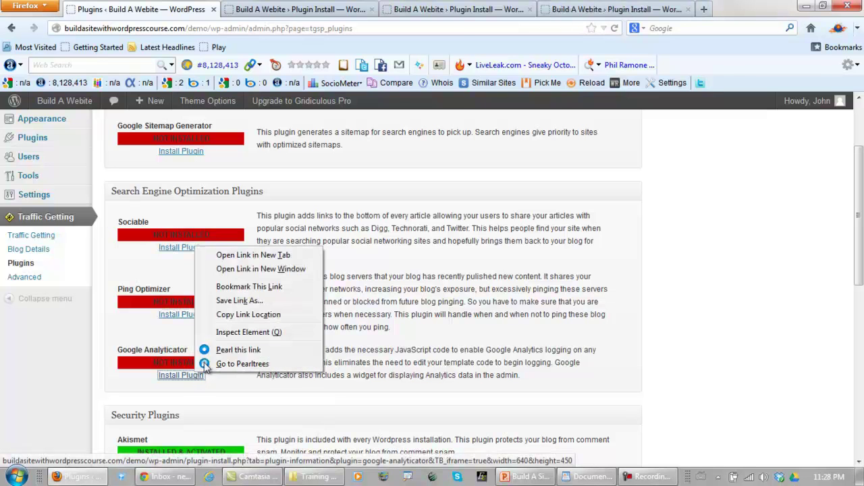
click(233, 255)
- Open the install pages for Database Backup, SI CAPTCHA Anti-Spam, Facebook Like Button and Permalink Migrator in separate browser tabs
drag(858, 218, 860, 353)
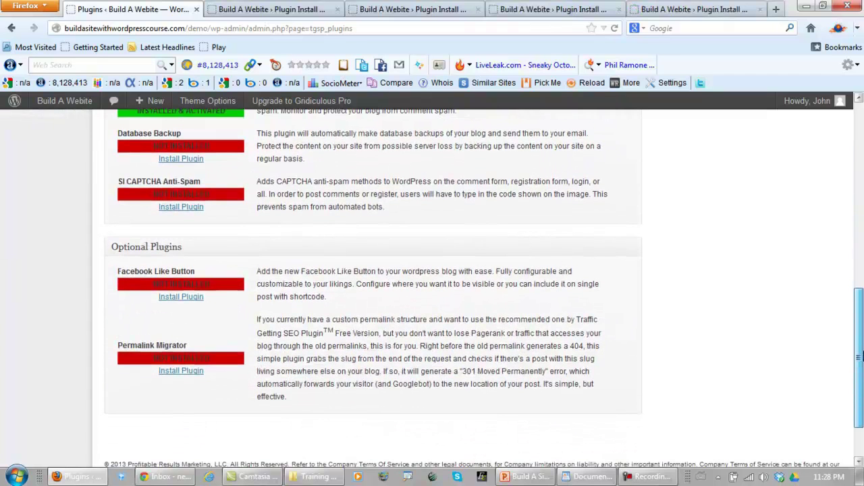
right_click(184, 162)
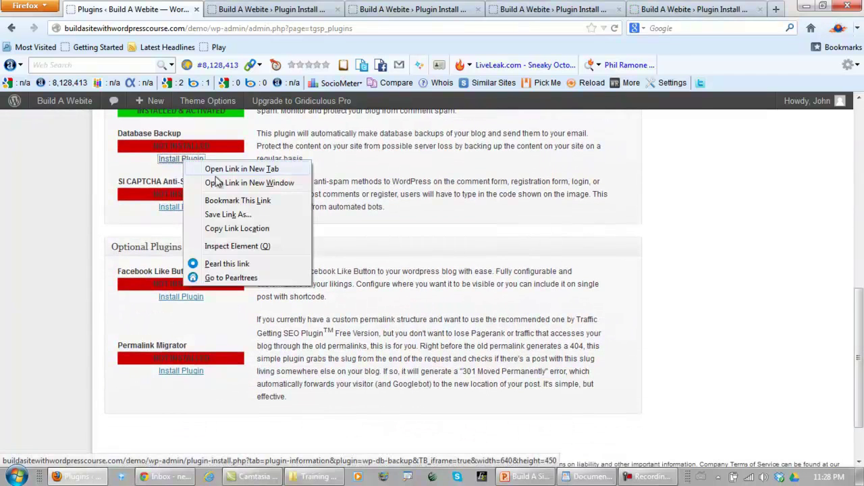
click(226, 169)
right_click(189, 209)
click(216, 215)
right_click(189, 297)
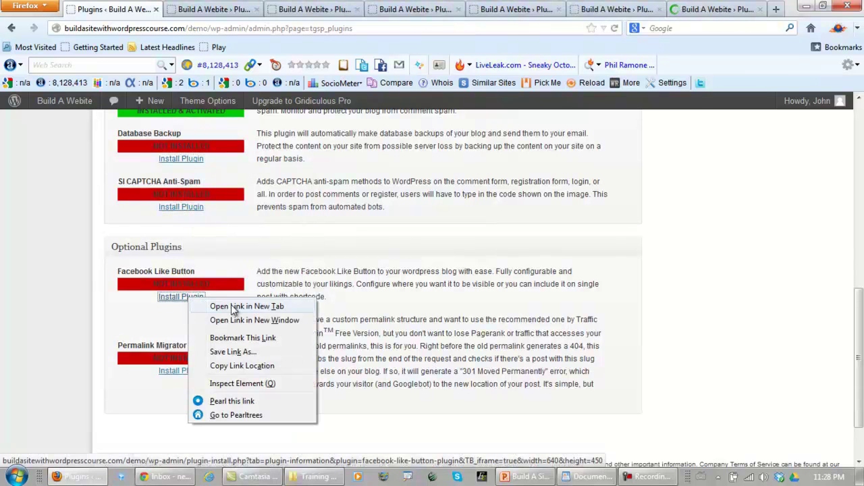
click(240, 307)
right_click(193, 372)
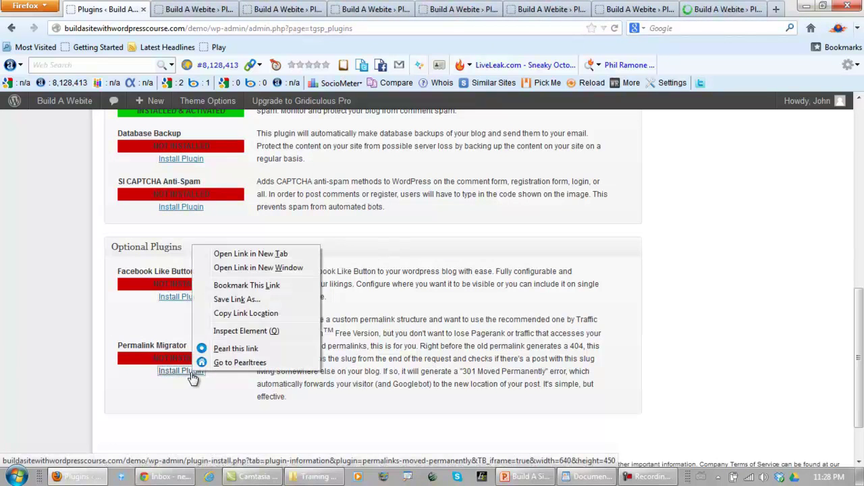
click(251, 259)
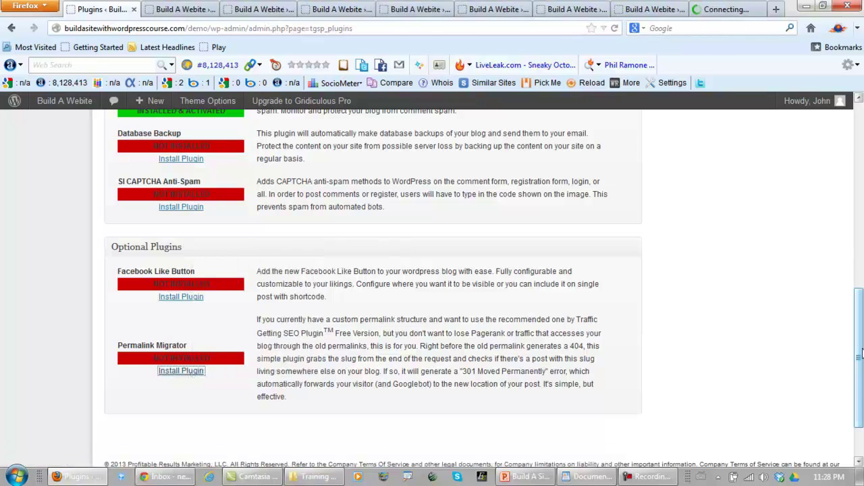
scroll(861, 398, down, 2)
drag(861, 398, 855, 131)
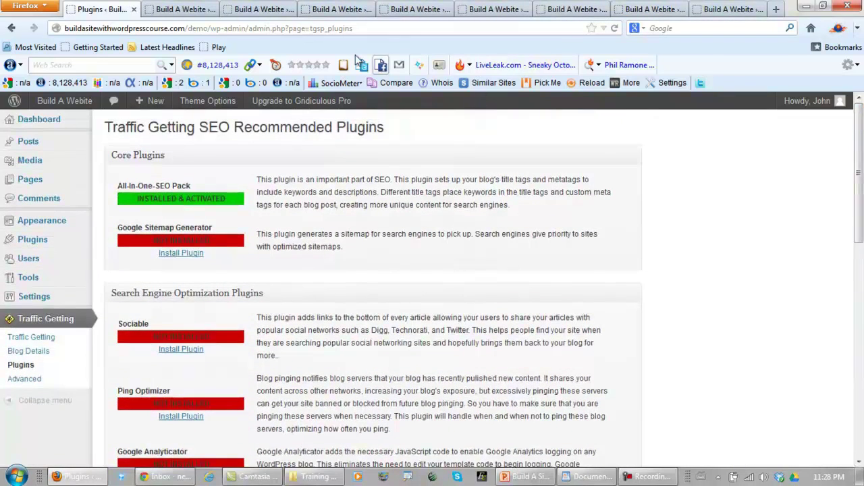
- Install the Google Sitemap Generator, Sociable, Ping Optimizer and Google Analyticator plugins from their opened install pages
click(186, 10)
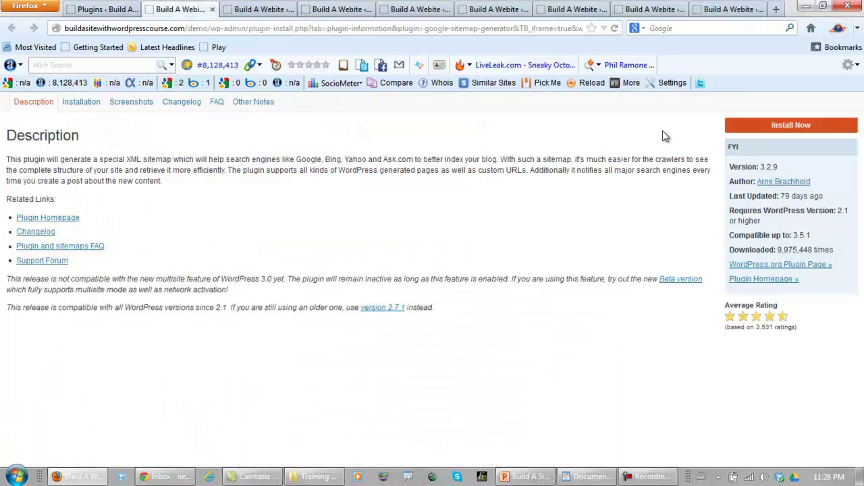
click(783, 126)
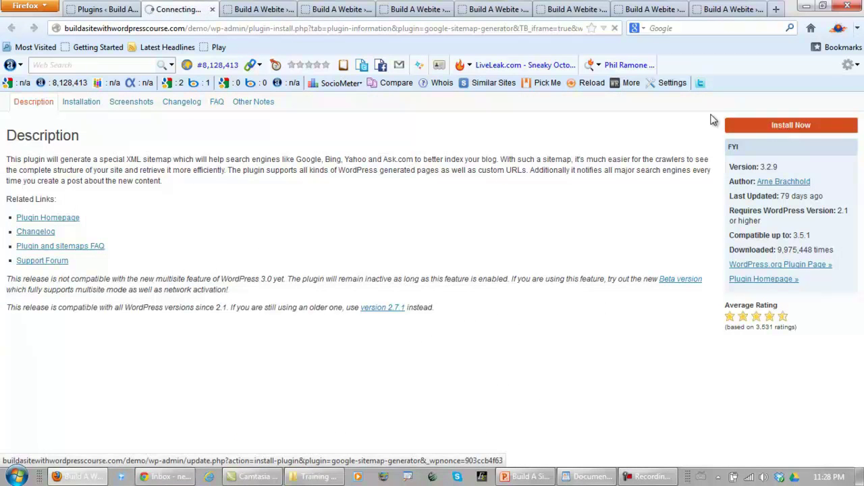
click(266, 10)
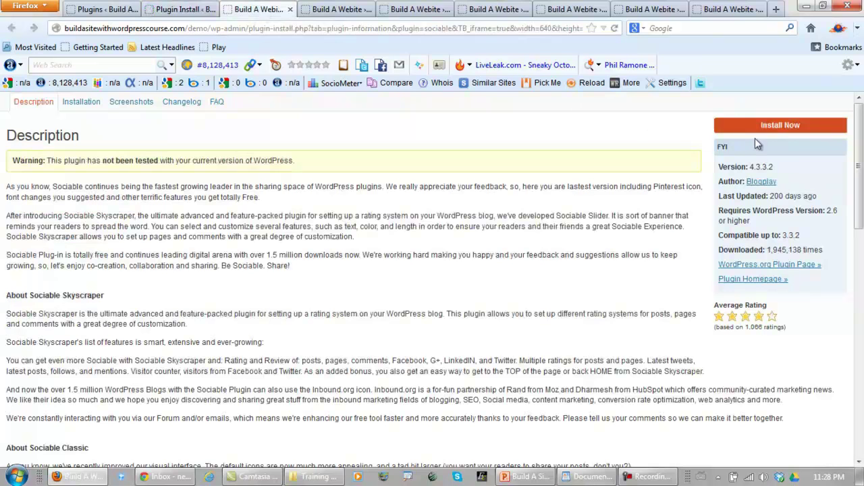
click(769, 126)
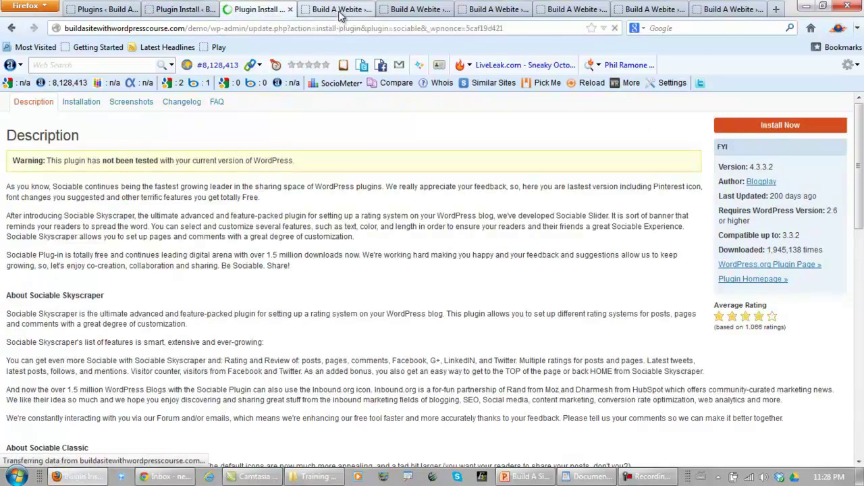
click(337, 9)
click(771, 129)
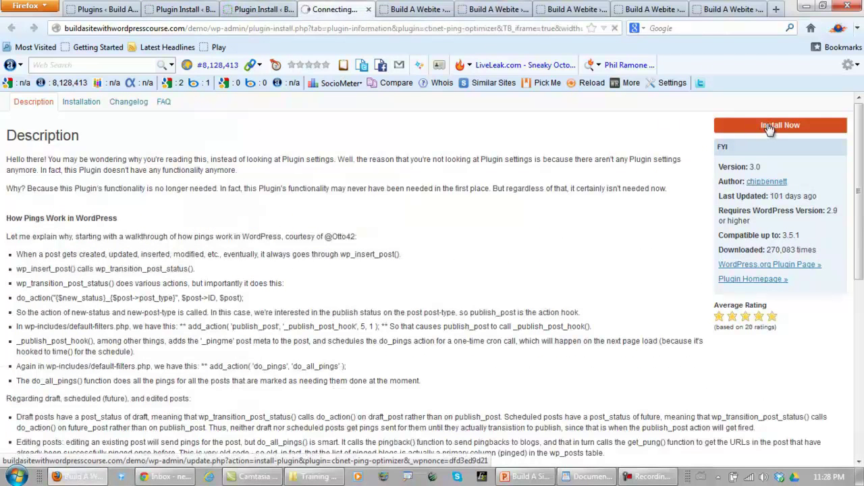
click(436, 13)
click(769, 128)
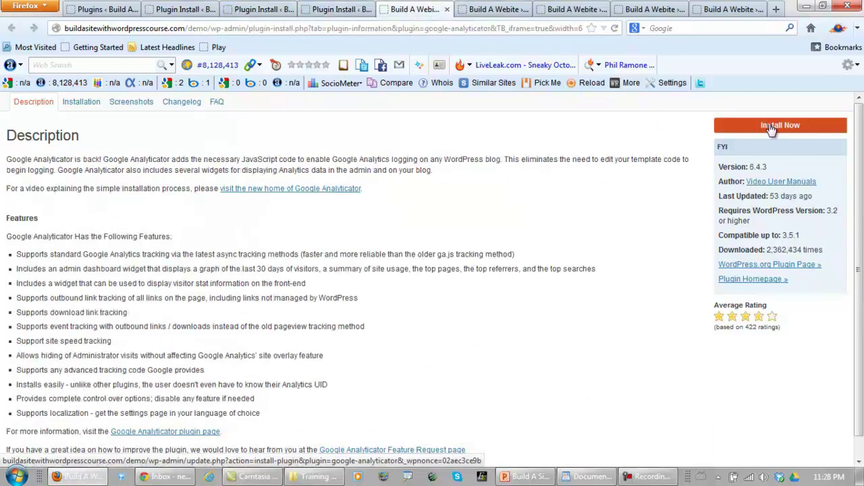
- Install the Database Backup, SI CAPTCHA Anti-Spam, Facebook Like Button and Permalink Migrator plugins from their opened install pages
click(498, 9)
click(773, 128)
click(571, 10)
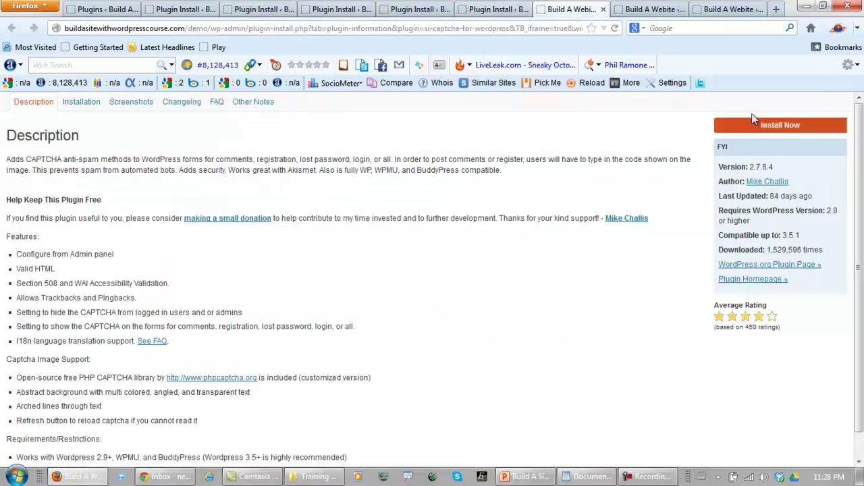
click(776, 127)
click(649, 10)
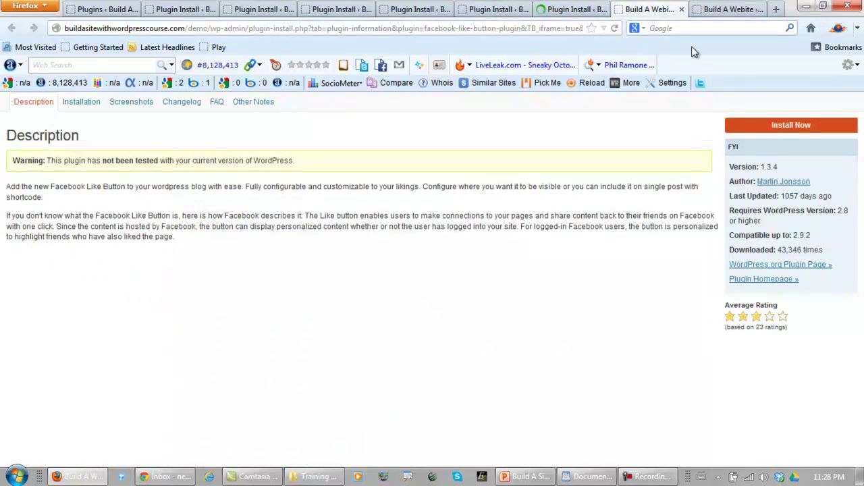
click(783, 128)
click(719, 11)
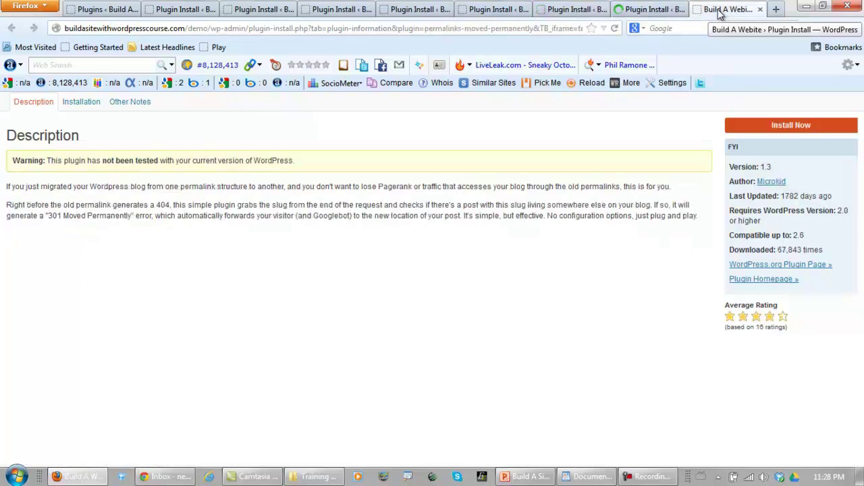
click(790, 126)
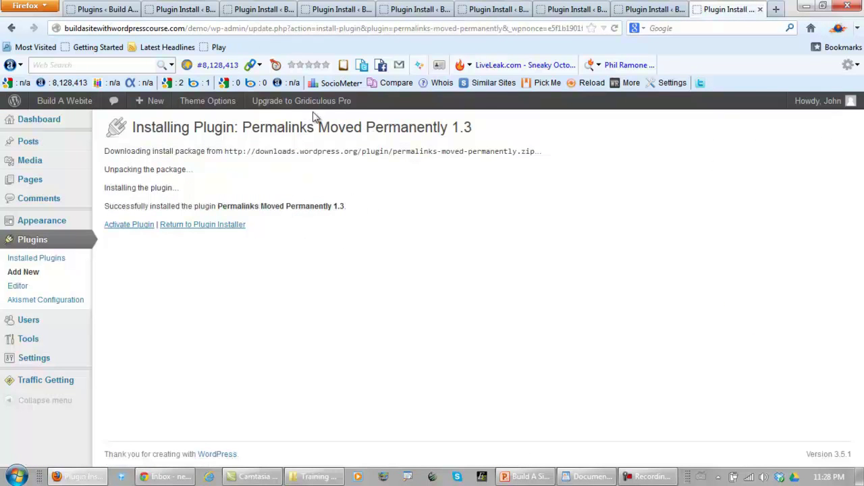
- Activate the newly installed Google XML Sitemaps, Sociable, Ping Optimizer and Google Analyticator plugins
click(180, 10)
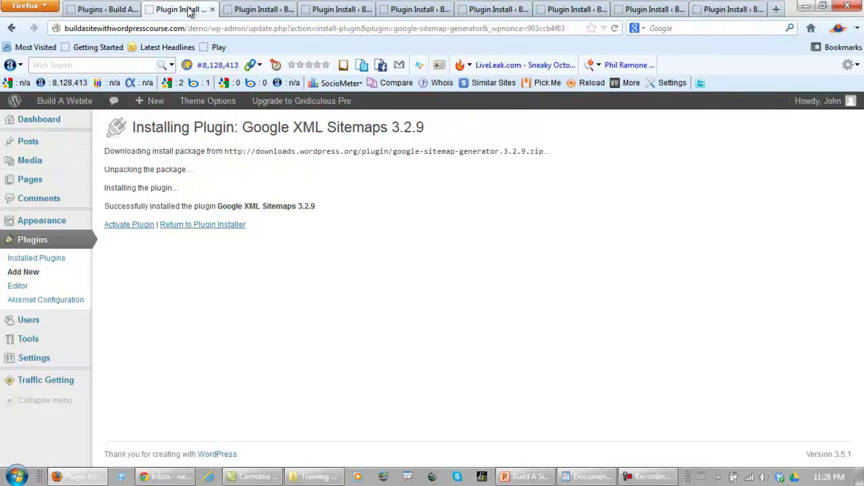
click(130, 229)
click(247, 12)
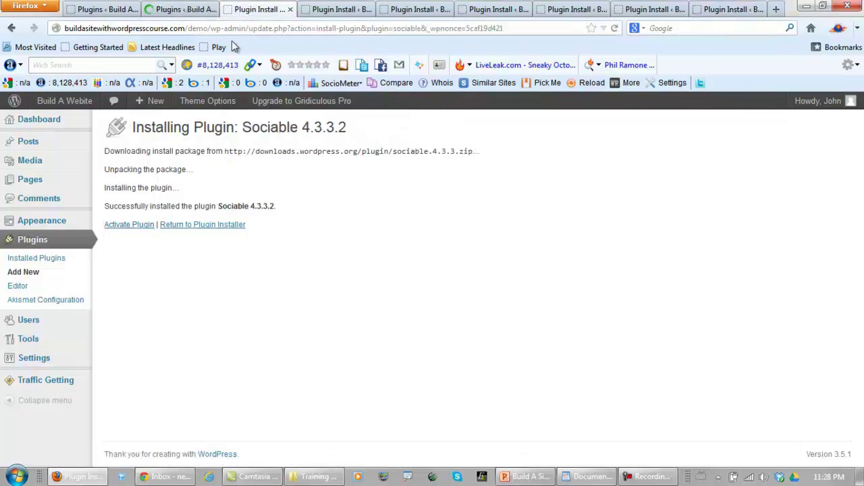
click(133, 225)
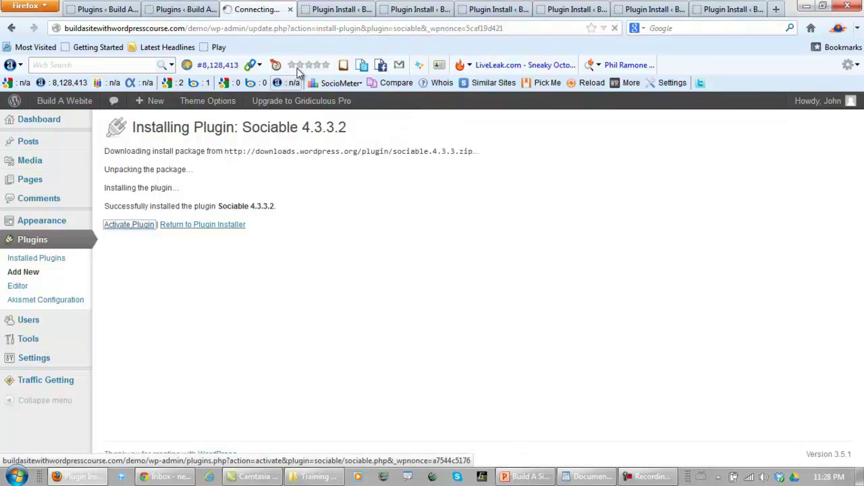
click(342, 10)
click(139, 227)
click(403, 9)
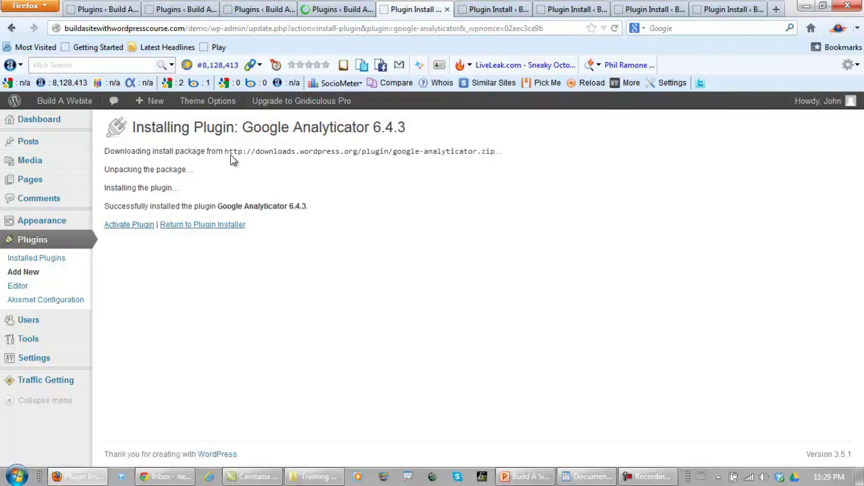
click(139, 226)
- Activate the newly installed WP-DB-Backup, SI CAPTCHA Anti-Spam, Facebook Like Button and Permalinks Moved Permanently plugins
click(497, 9)
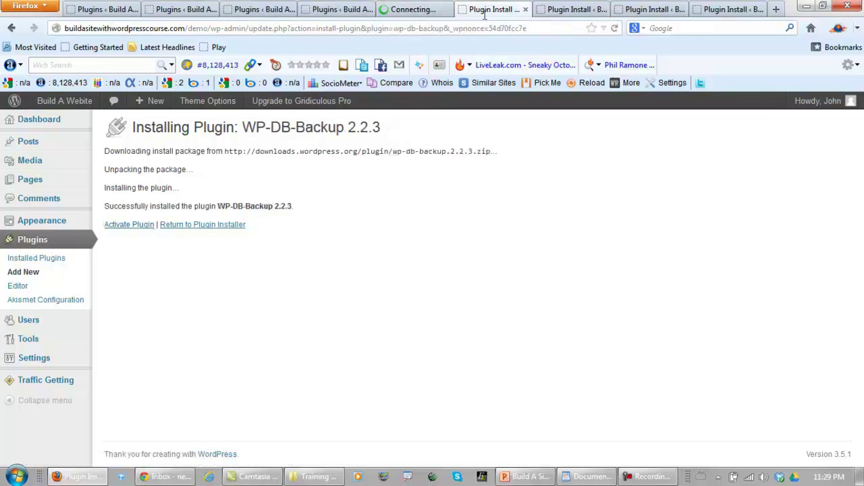
click(140, 226)
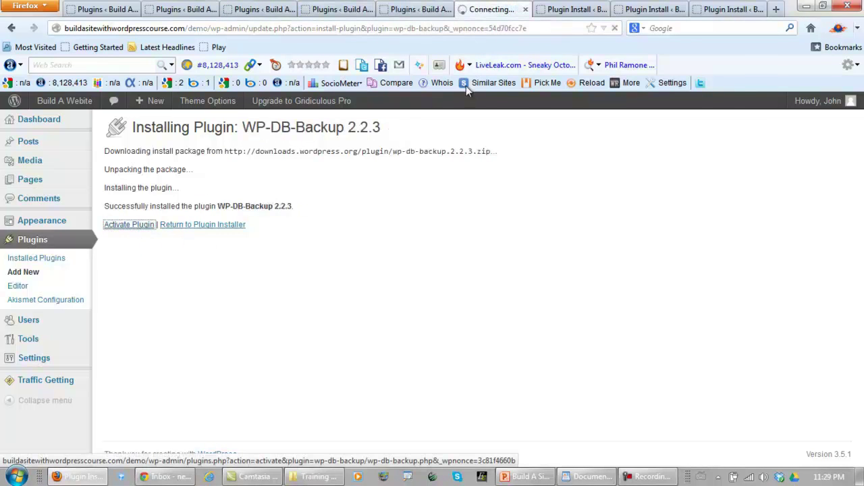
click(571, 11)
click(147, 229)
click(625, 9)
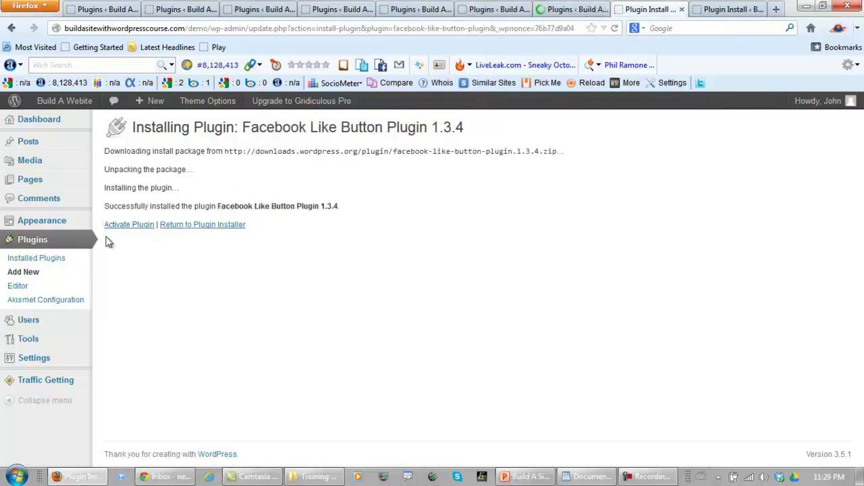
click(125, 226)
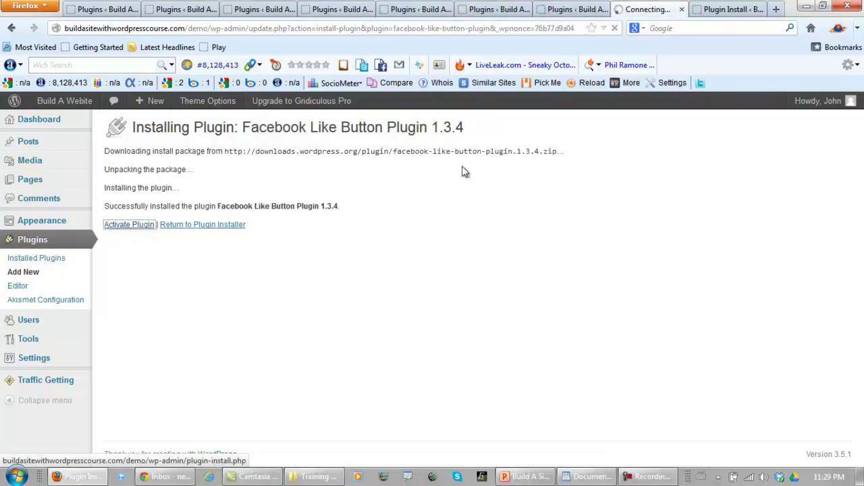
click(708, 11)
click(147, 231)
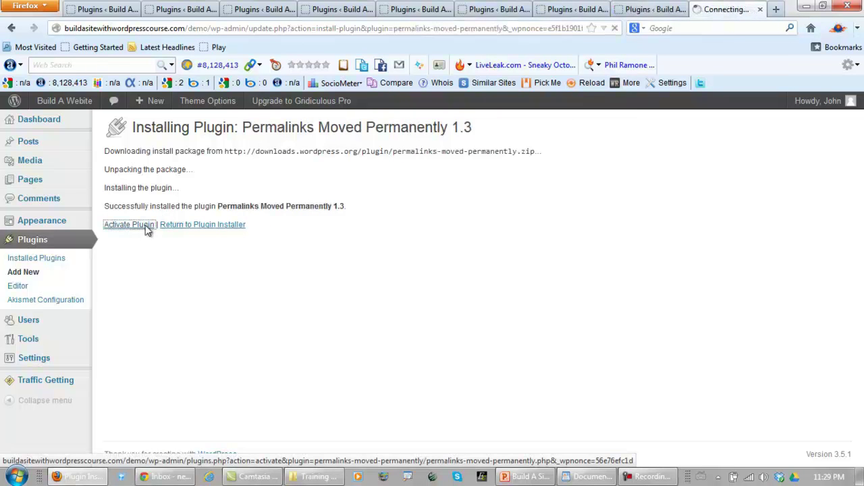
- Reload the Traffic Getting SEO Recommended Plugins page and check the installation status of every plugin
click(108, 12)
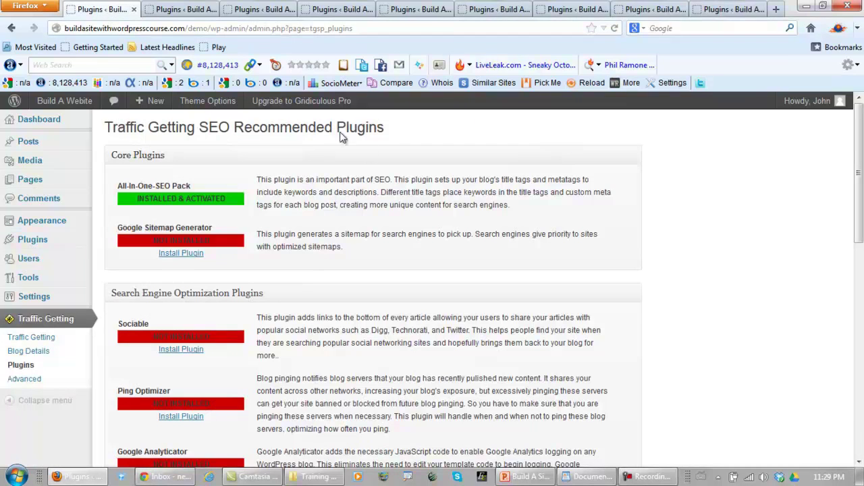
click(614, 28)
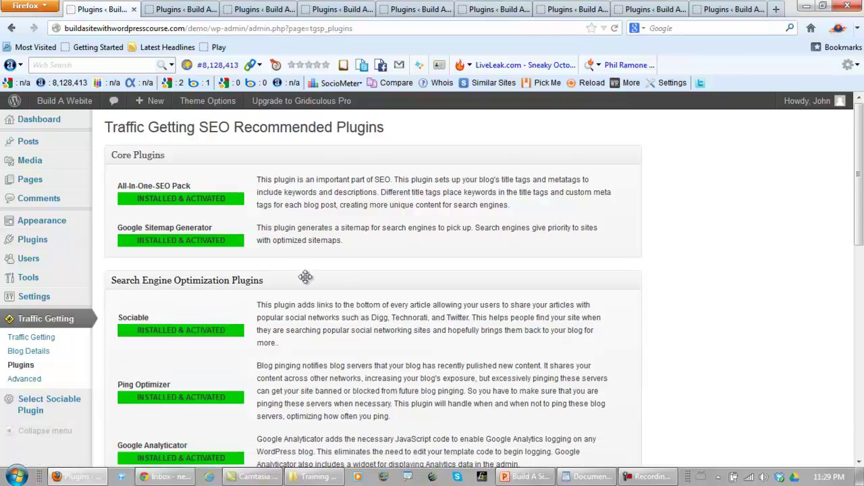
drag(859, 154, 861, 128)
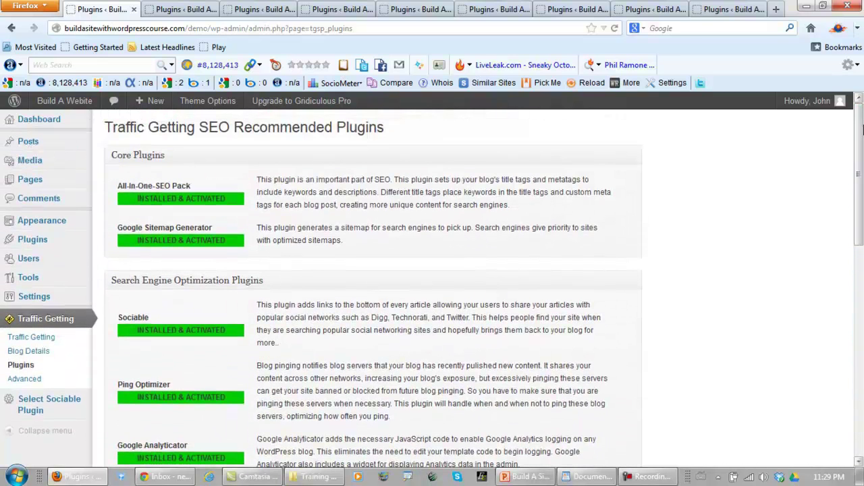
- Close the eight plugin installation browser tabs, keeping only the Traffic Getting SEO Recommended Plugins page open
click(189, 10)
click(212, 11)
click(212, 11)
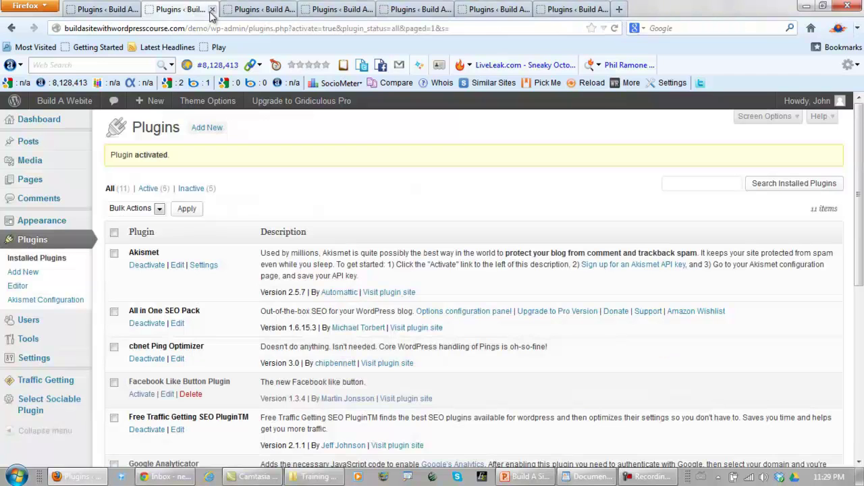
click(212, 10)
click(211, 11)
click(212, 10)
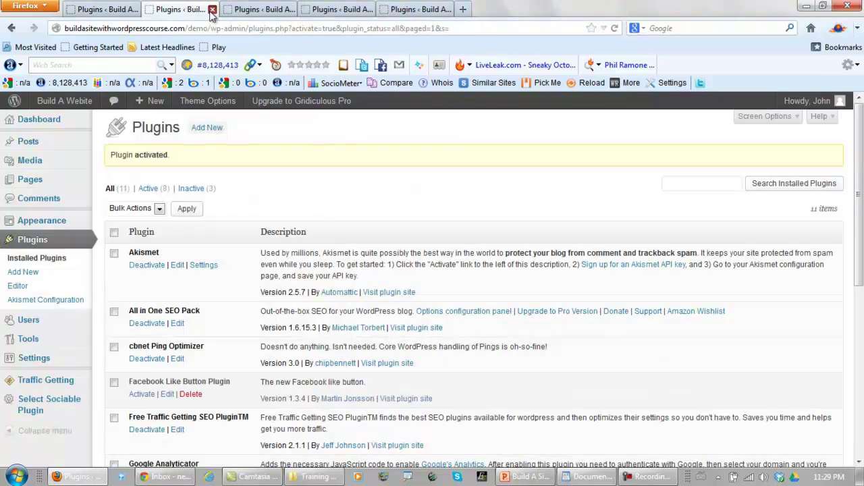
click(212, 10)
click(212, 10)
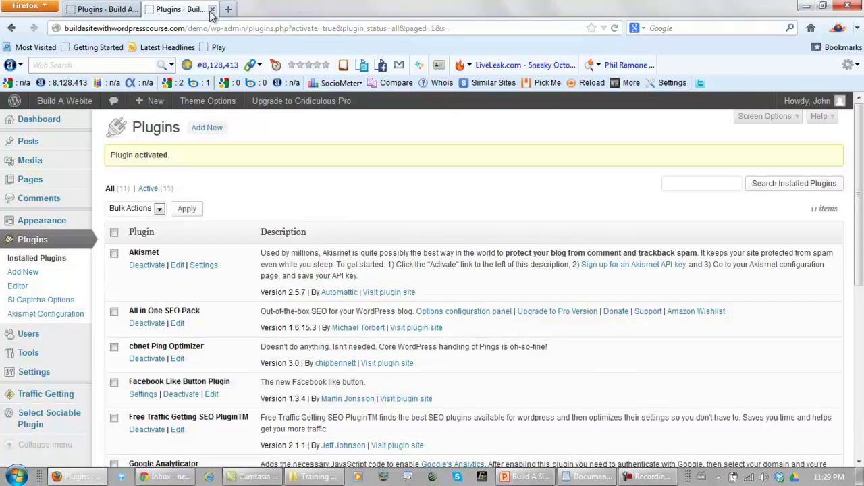
click(212, 10)
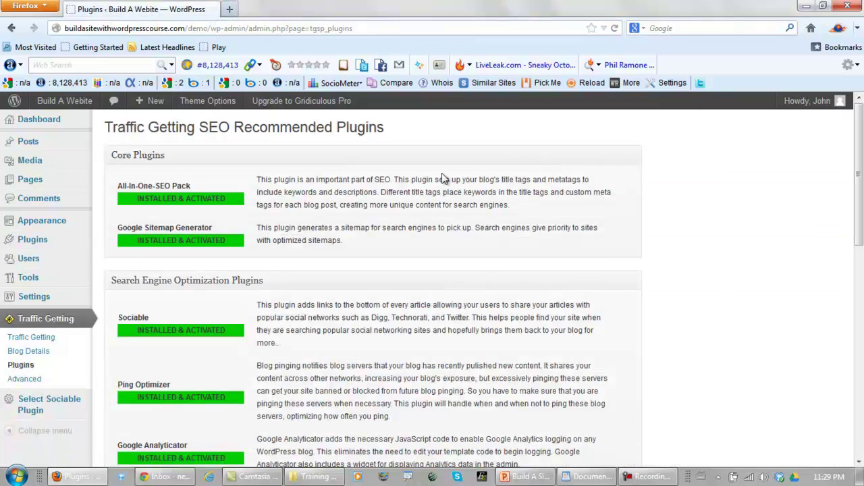